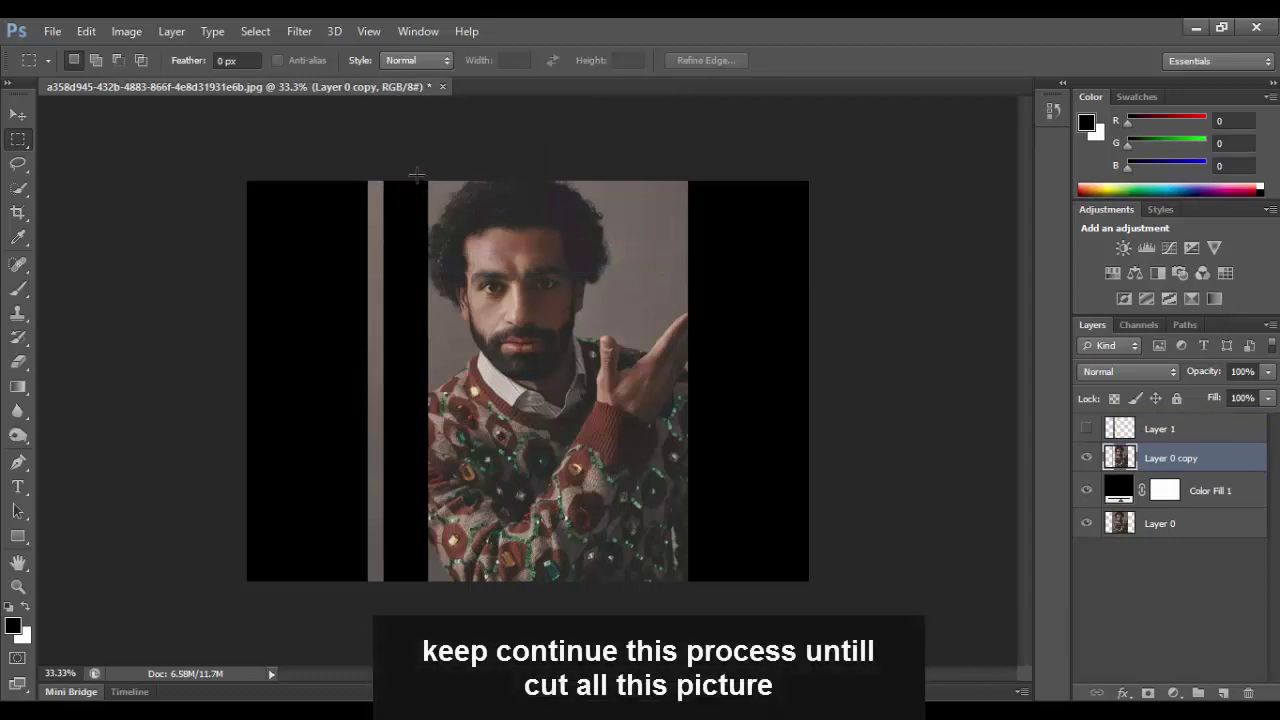
# Step: Cut a full-height strip at the left edge of the portrait from Layer 0 copy onto its own layer and hide that layer
pyautogui.moveTo(450, 207); pyautogui.dragTo(472, 591)
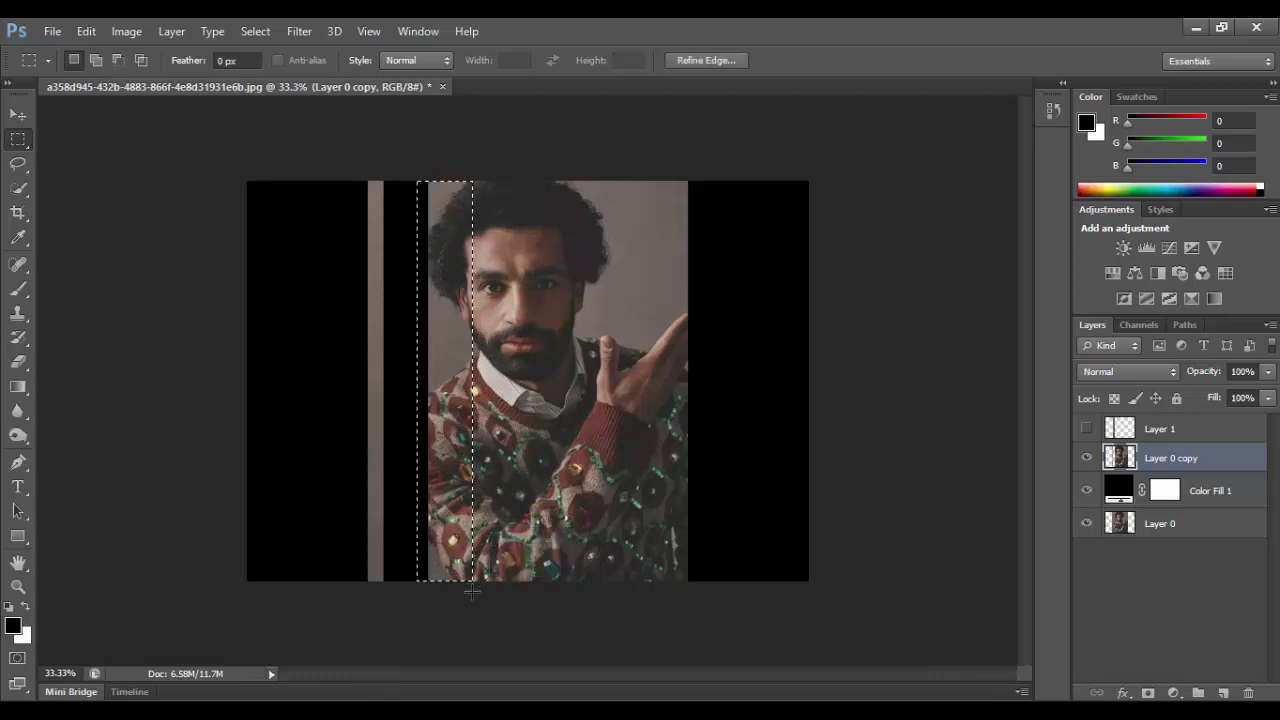
pyautogui.rightClick(461, 386)
pyautogui.click(562, 481)
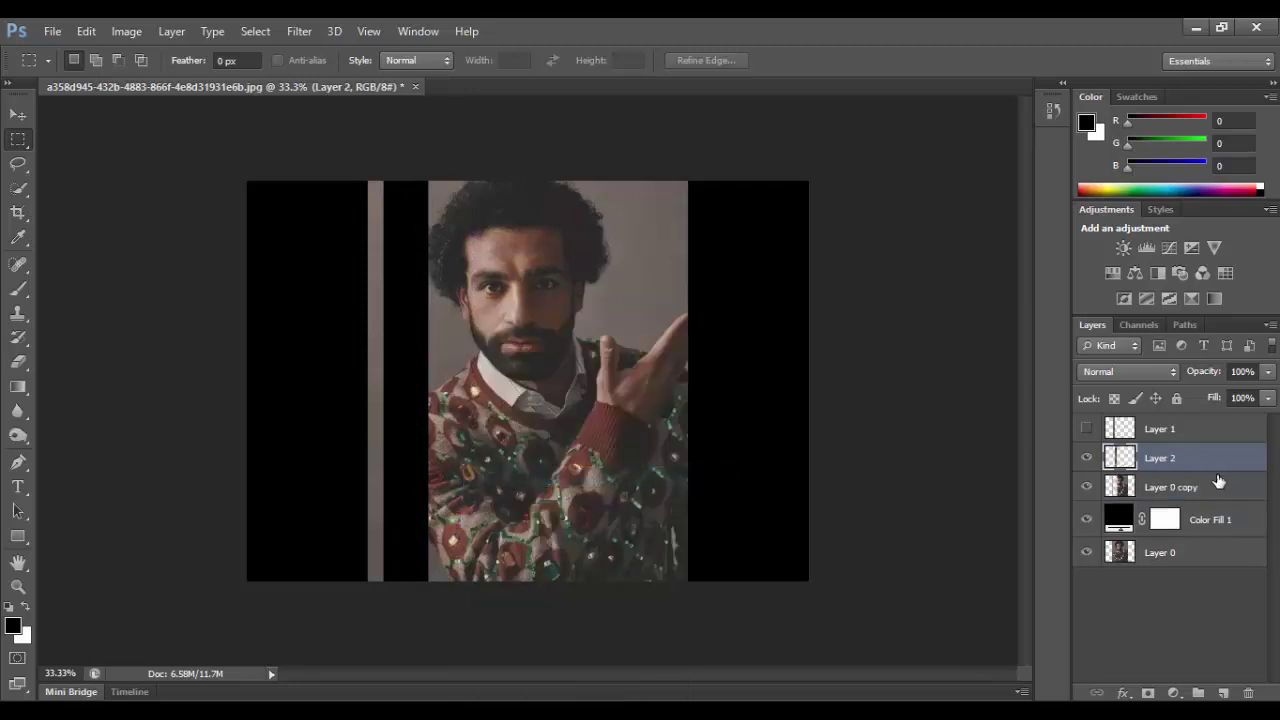
pyautogui.click(1086, 457)
pyautogui.click(1086, 457)
pyautogui.click(1086, 457)
pyautogui.click(1086, 457)
pyautogui.click(1086, 457)
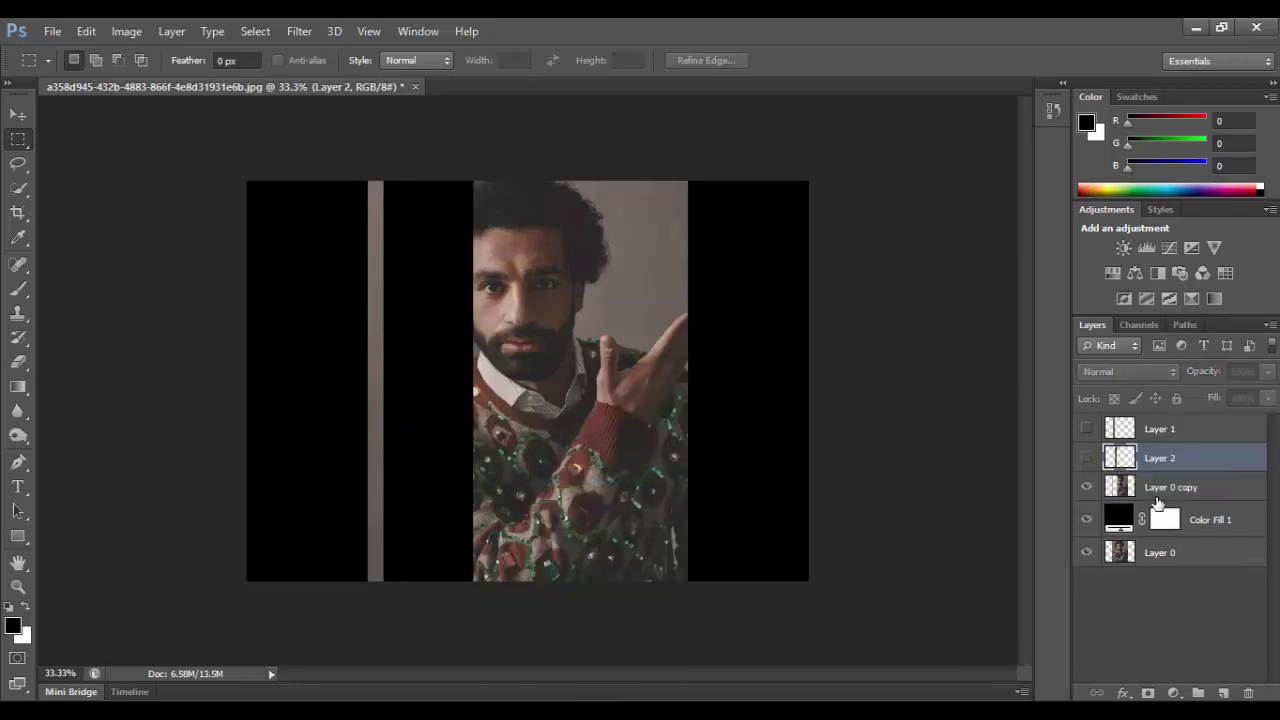
# Step: Cut the next full-height strip, covering the left half of the face, from Layer 0 copy onto a new layer and hide it
pyautogui.click(1157, 495)
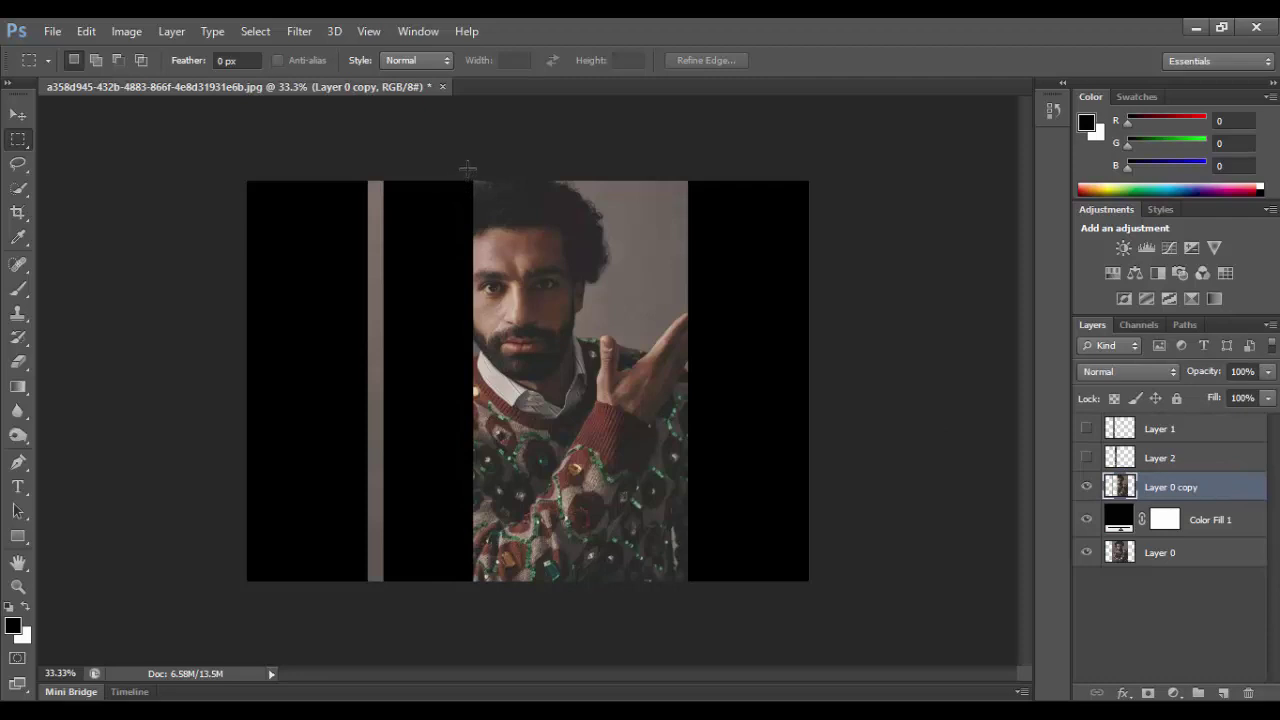
pyautogui.moveTo(467, 168); pyautogui.dragTo(519, 590)
pyautogui.rightClick(502, 510)
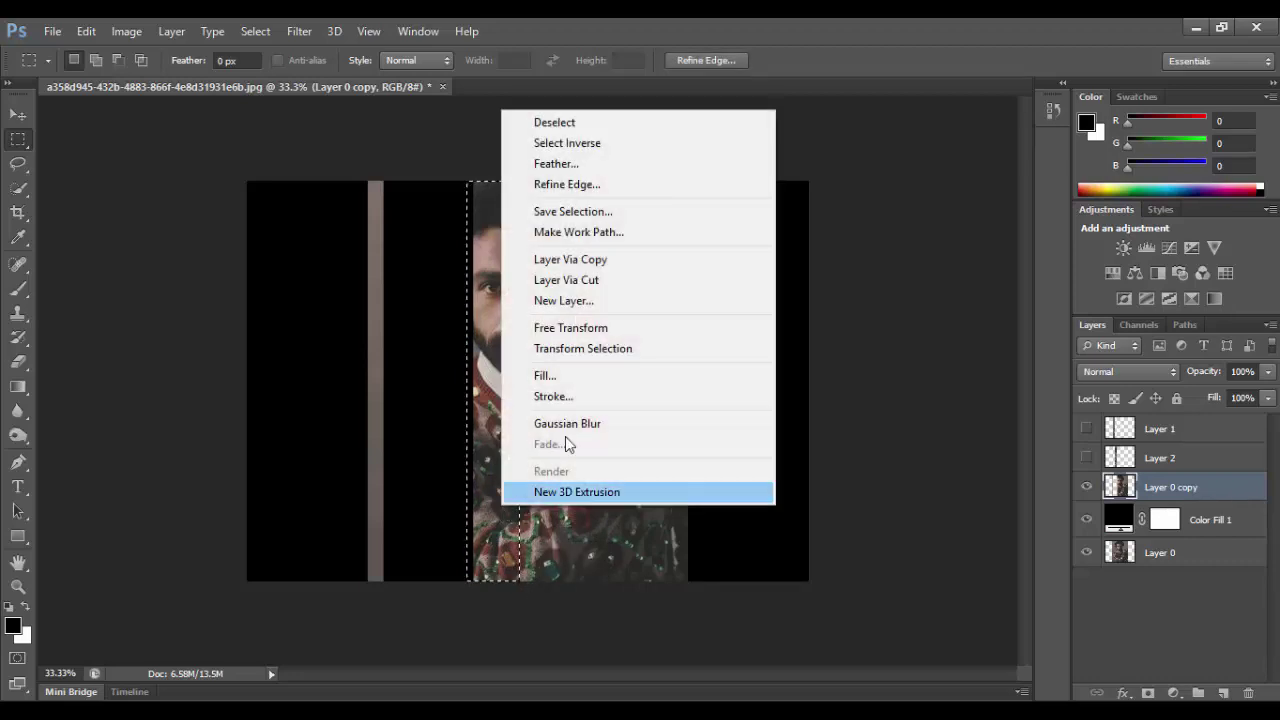
pyautogui.click(566, 280)
pyautogui.click(1157, 522)
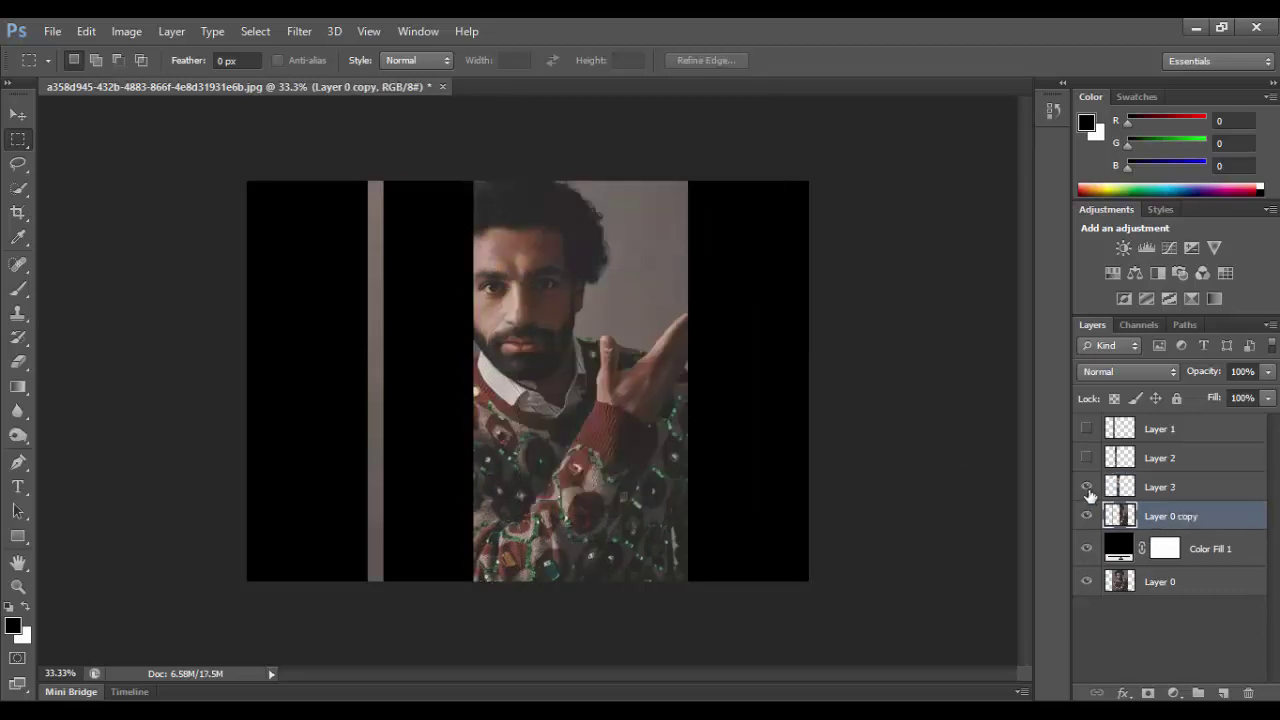
pyautogui.click(1087, 487)
# Step: Cut the full-height strip with the right half of the face onto a new layer, hide it, and reselect Layer 0 copy
pyautogui.moveTo(511, 182); pyautogui.dragTo(567, 582)
pyautogui.rightClick(548, 502)
pyautogui.click(610, 264)
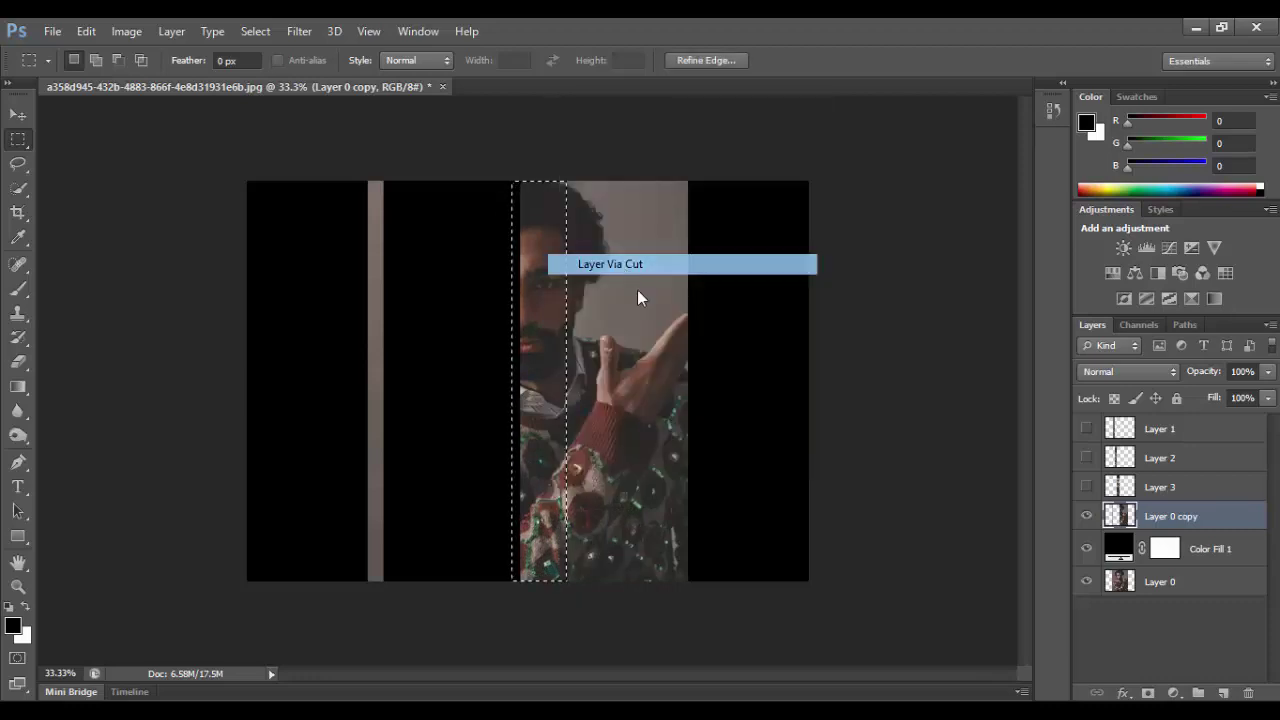
pyautogui.click(1087, 516)
pyautogui.click(1150, 545)
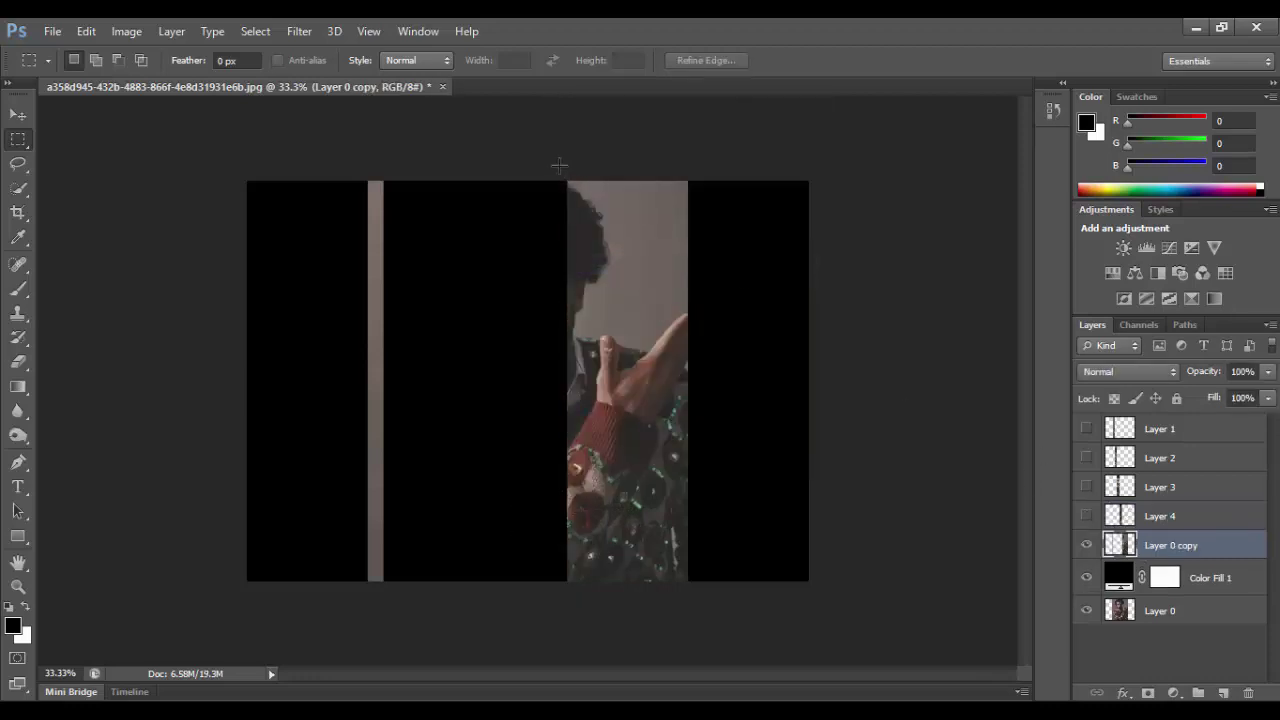
# Step: Cut the full-height strip beside the face, with the thumb and cuff, onto a new layer, hide it, and reselect Layer 0 copy
pyautogui.moveTo(559, 165); pyautogui.dragTo(620, 590)
pyautogui.rightClick(602, 501)
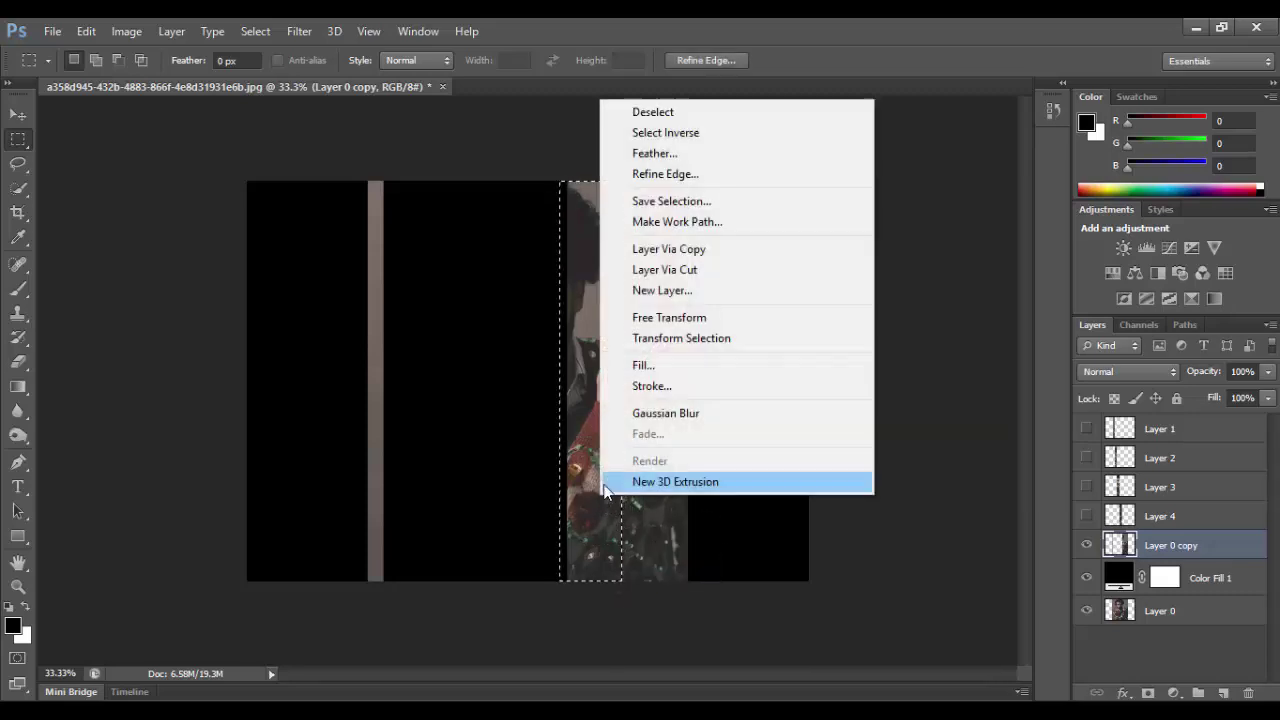
pyautogui.click(684, 272)
pyautogui.click(1158, 576)
pyautogui.click(1086, 545)
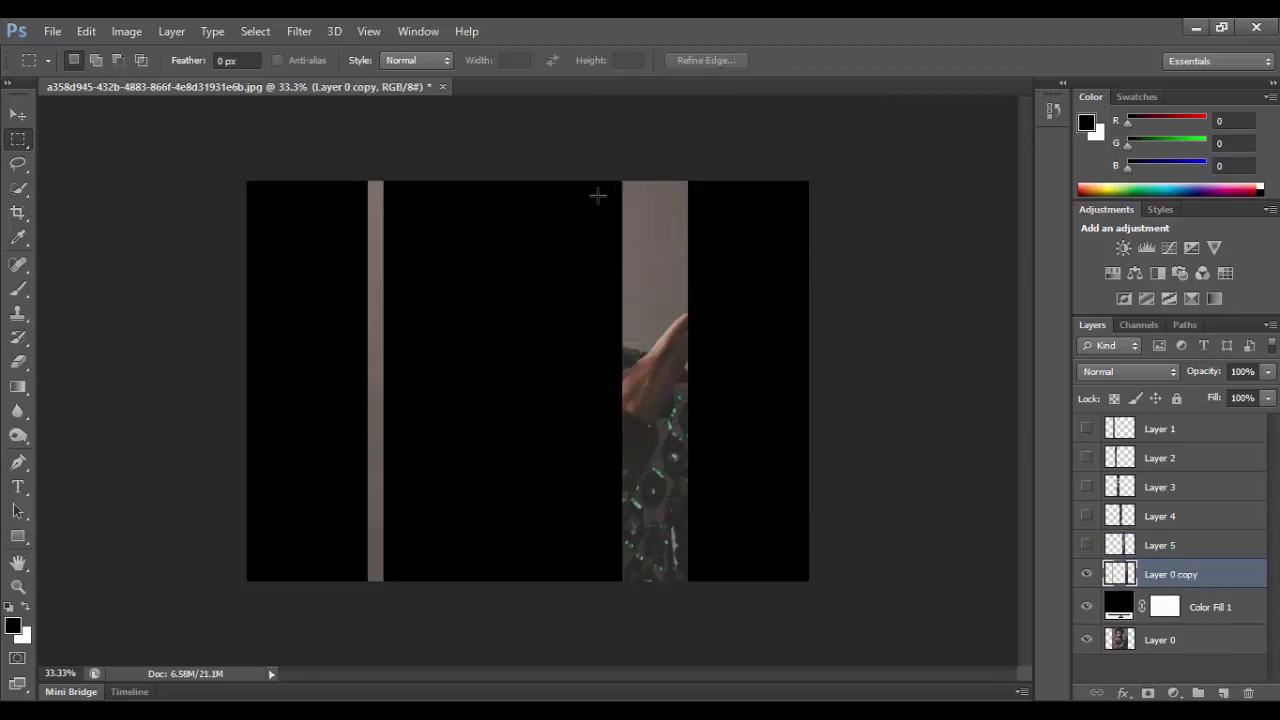
# Step: Cut the left half of the remaining picture area onto a new layer, hide it, and reselect Layer 0 copy
pyautogui.moveTo(616, 178); pyautogui.dragTo(657, 610)
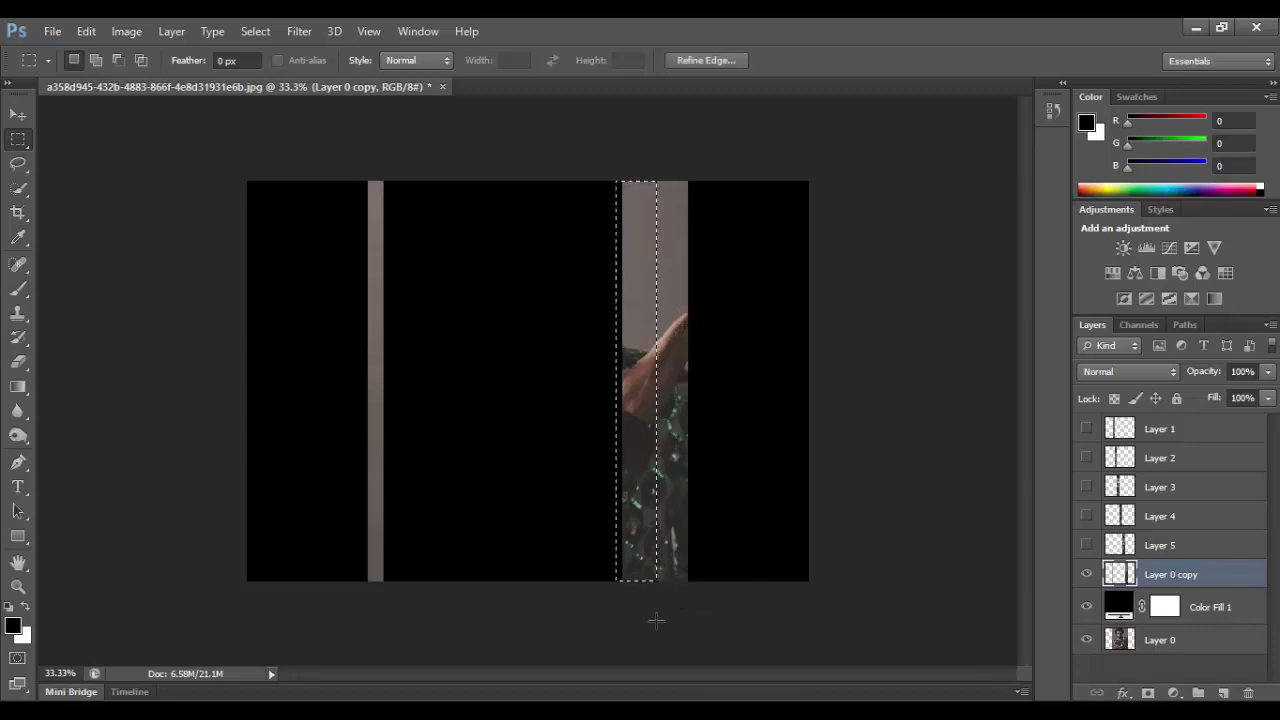
pyautogui.rightClick(657, 500)
pyautogui.click(722, 265)
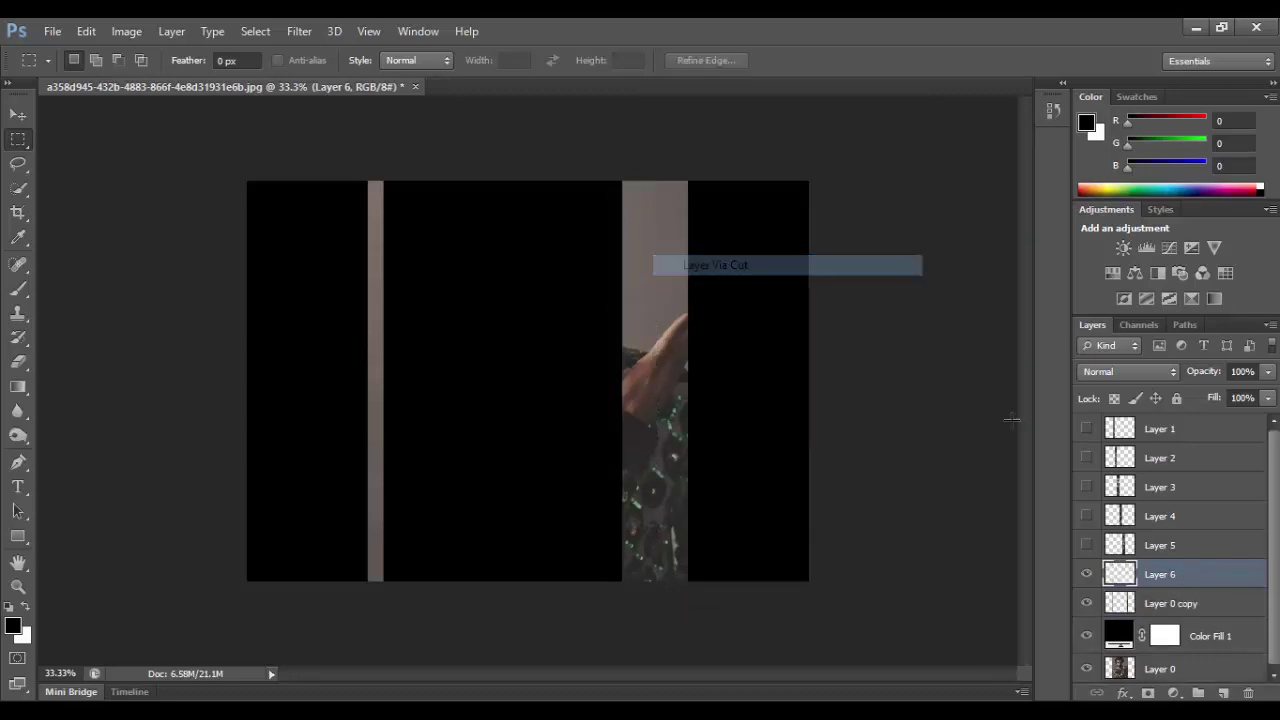
pyautogui.click(1086, 574)
pyautogui.click(1150, 604)
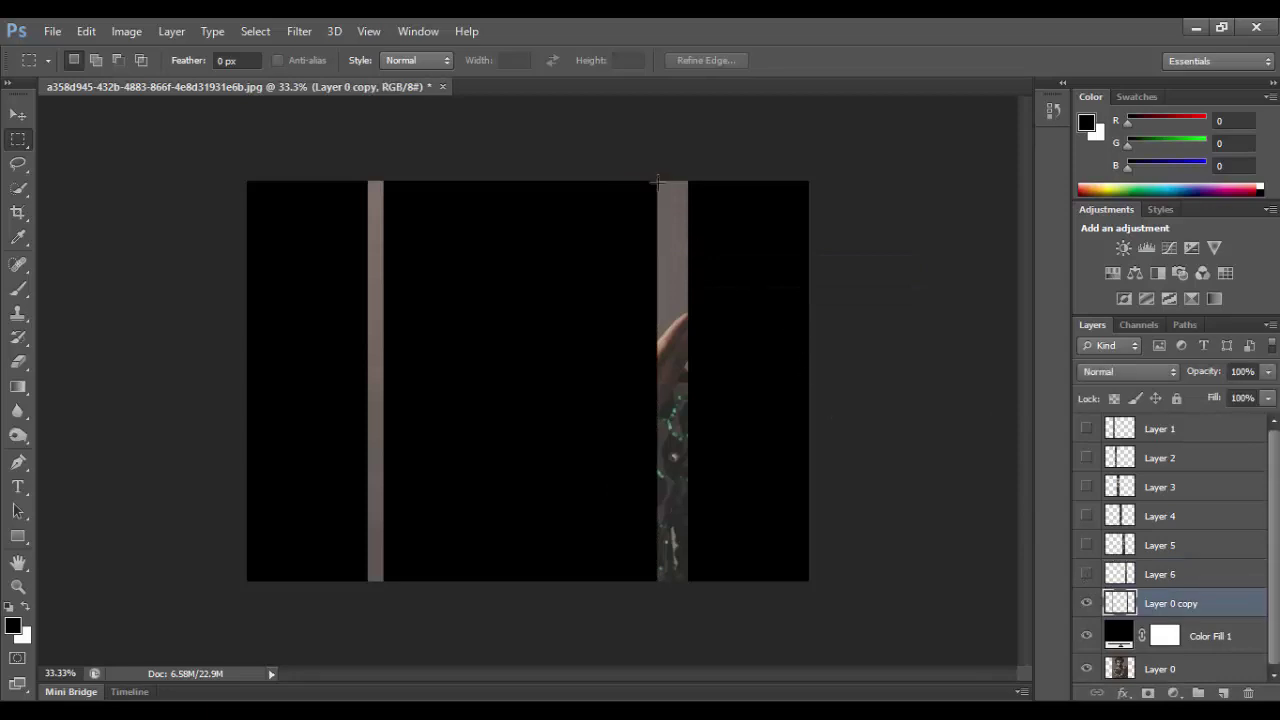
# Step: Cut the last strip at the portrait's right edge from Layer 0 copy onto its own layer and hide it
pyautogui.moveTo(657, 181); pyautogui.dragTo(691, 608)
pyautogui.rightClick(683, 556)
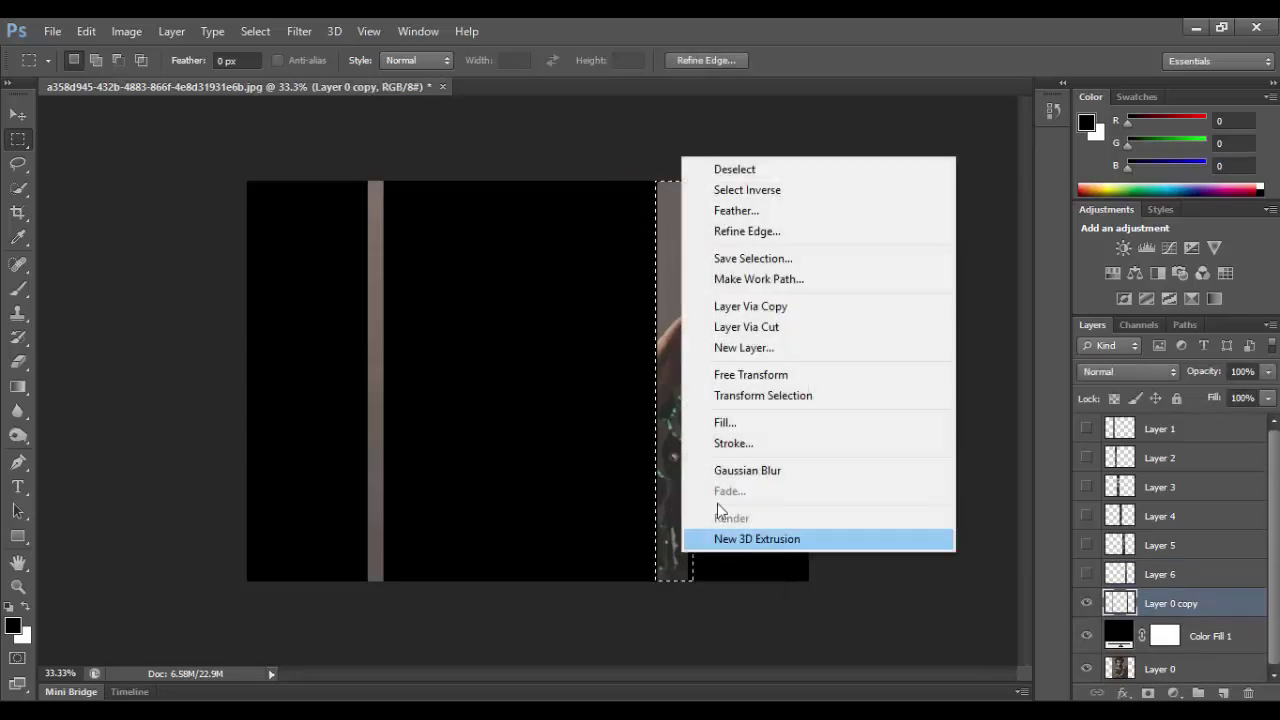
pyautogui.click(746, 327)
pyautogui.click(1086, 603)
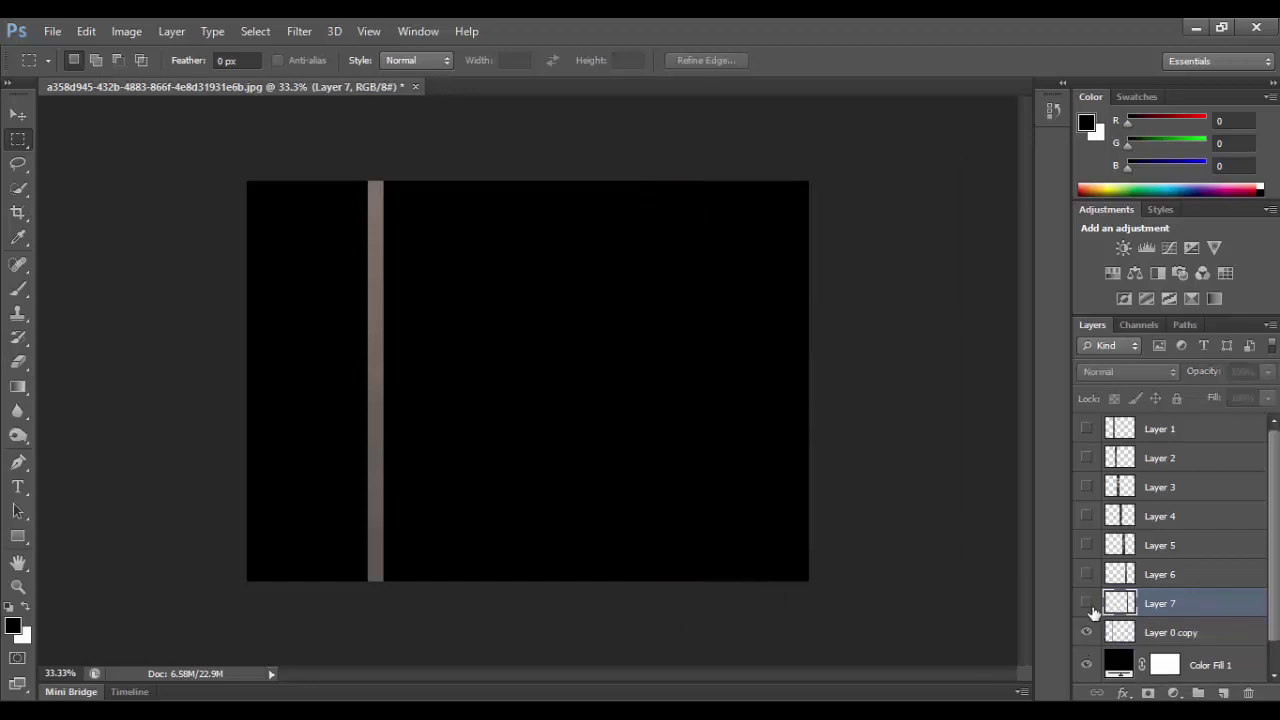
# Step: Delete the leftover Layer 0 copy
pyautogui.rightClick(1158, 635)
pyautogui.press('Escape')
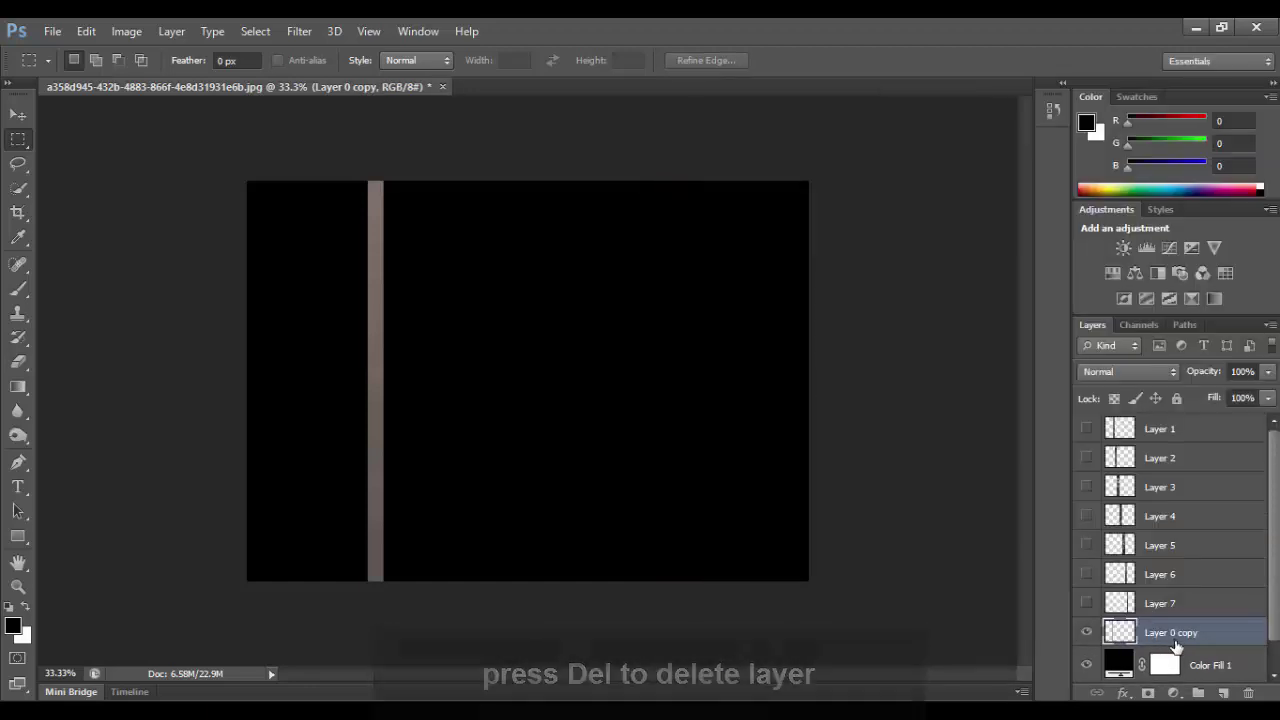
pyautogui.press('Delete')
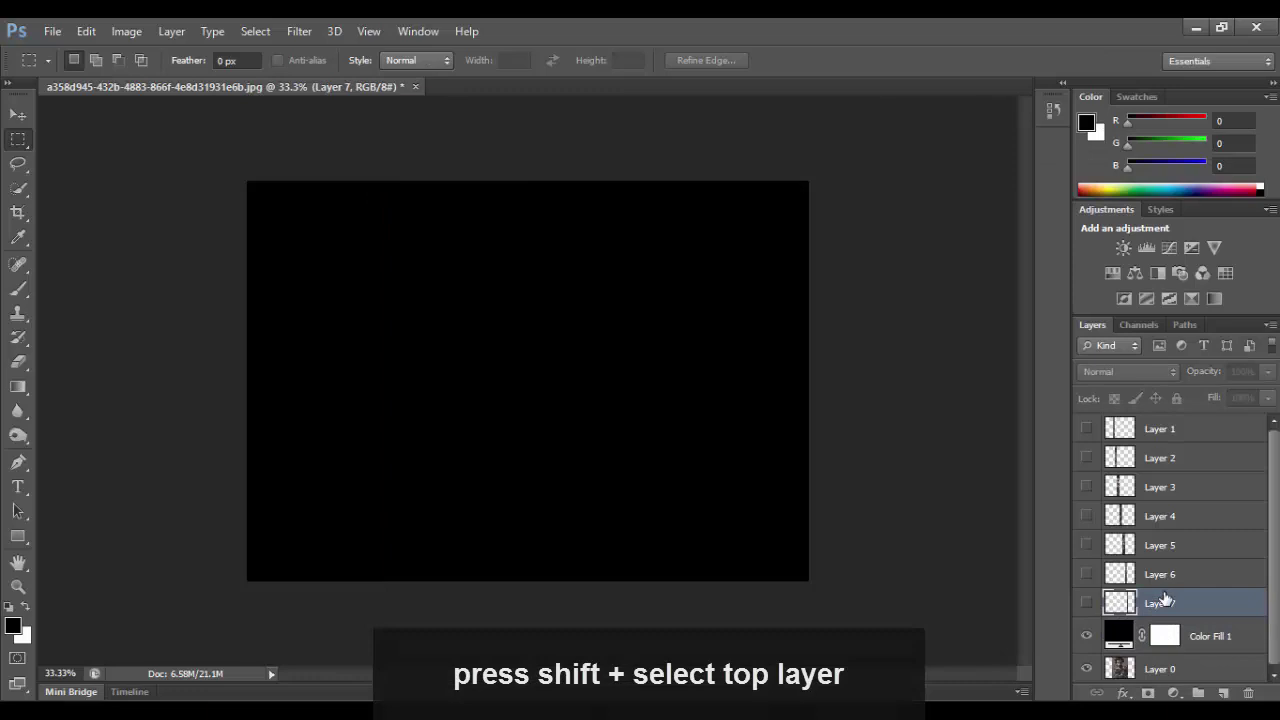
# Step: Group Layers 1 to 7 and name the group "top"
pyautogui.keyDown('shift'); pyautogui.click(1175, 429); pyautogui.keyUp('shift')
pyautogui.hotkey('ctrl', 'g')
pyautogui.press('v')
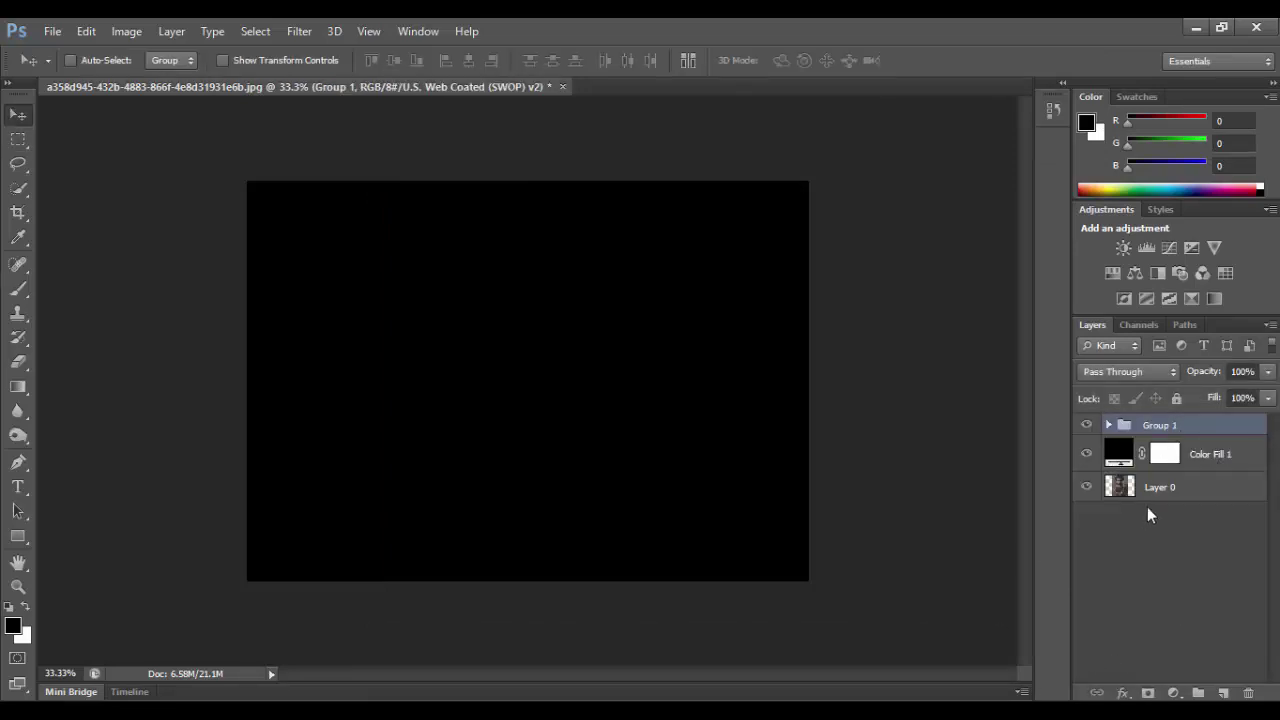
pyautogui.doubleClick(1160, 425)
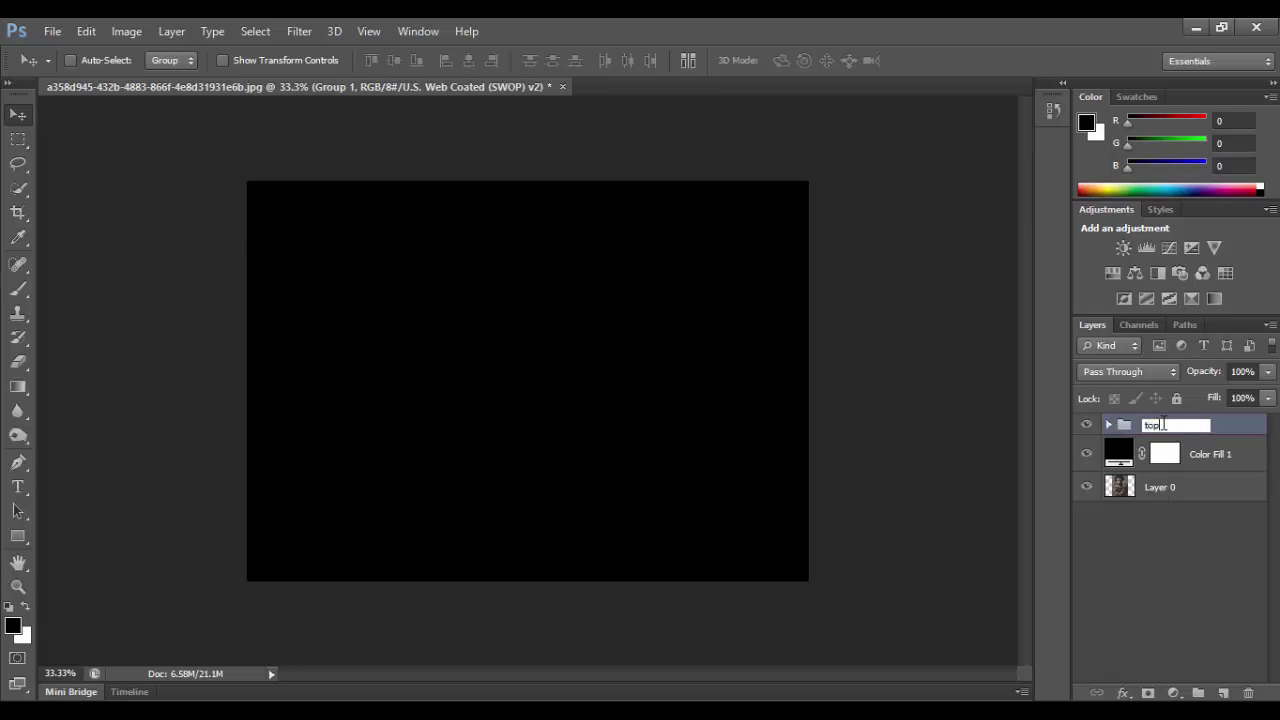
pyautogui.press('Return')
# Step: Expand the top group, show Layer 7, and move its strip horizontally to the canvas's right edge so it is partly cut off
pyautogui.click(1108, 425)
pyautogui.scroll(-1, 1098, 485)
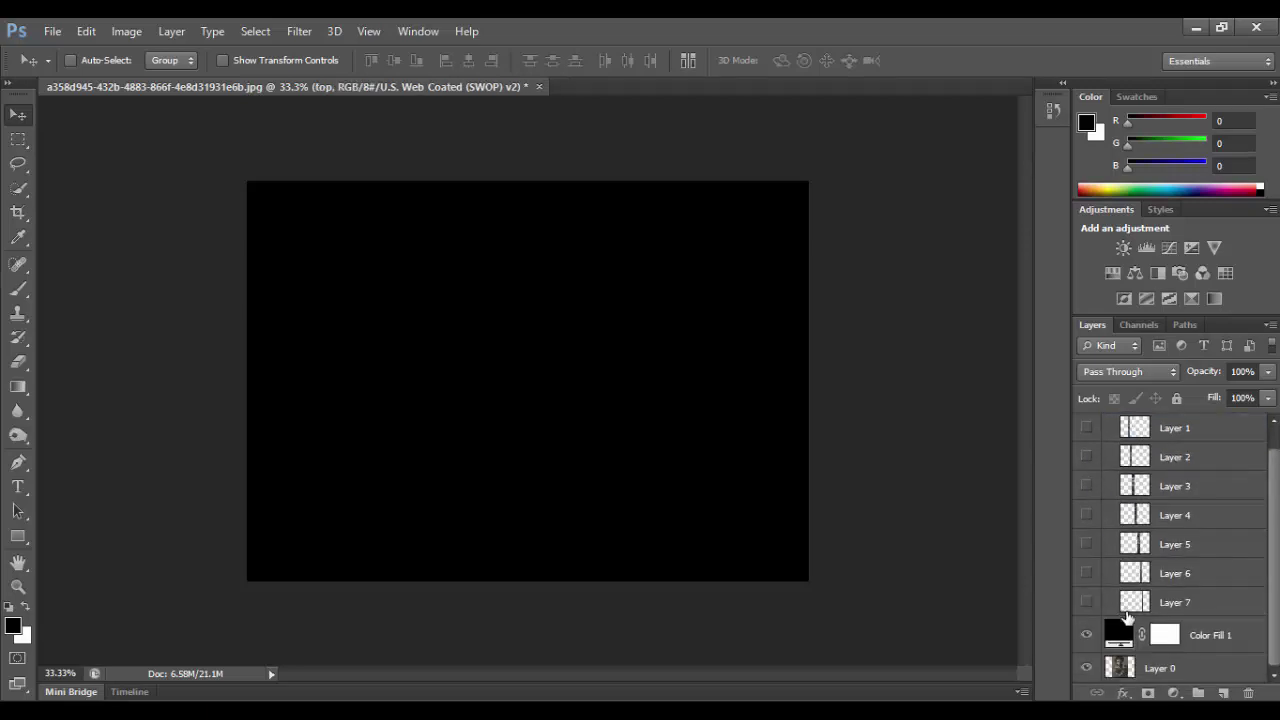
pyautogui.click(1081, 610)
pyautogui.click(1084, 606)
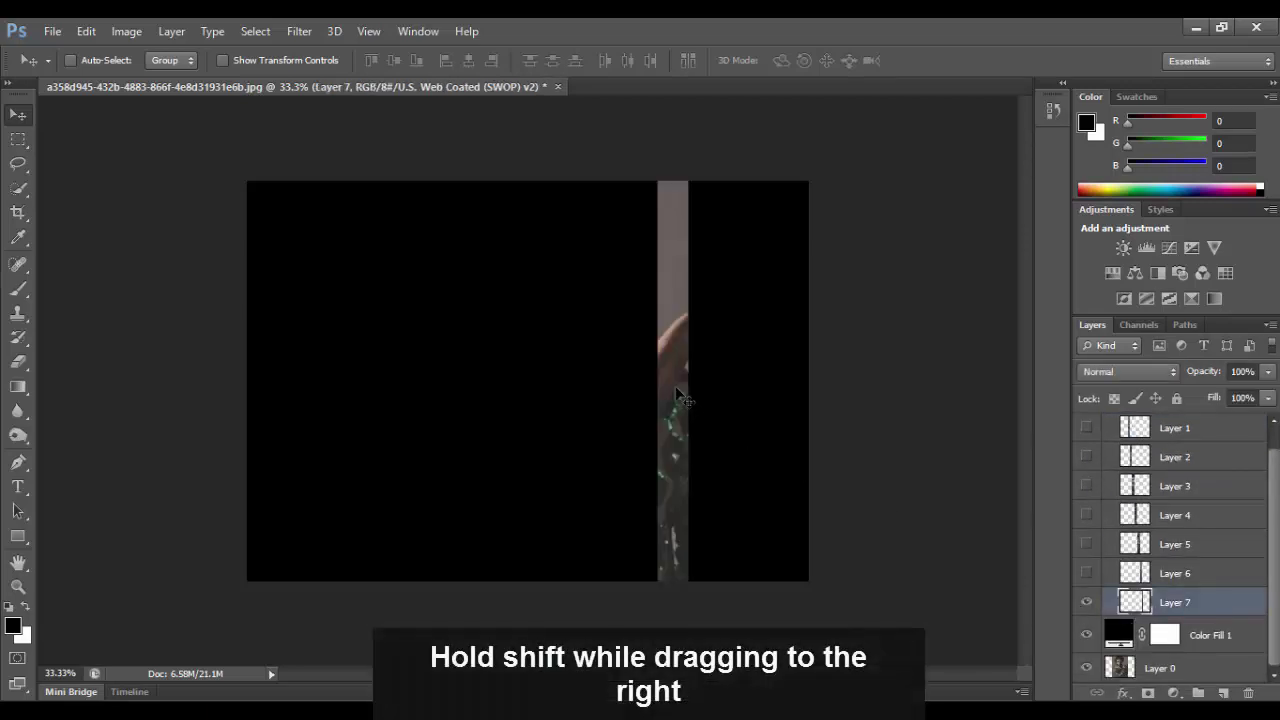
pyautogui.moveTo(679, 395); pyautogui.dragTo(812, 394)
# Step: Show Layers 6 and 5 and shift their strips to the right, leaving black gaps between the strips
pyautogui.click(1141, 571)
pyautogui.click(1087, 573)
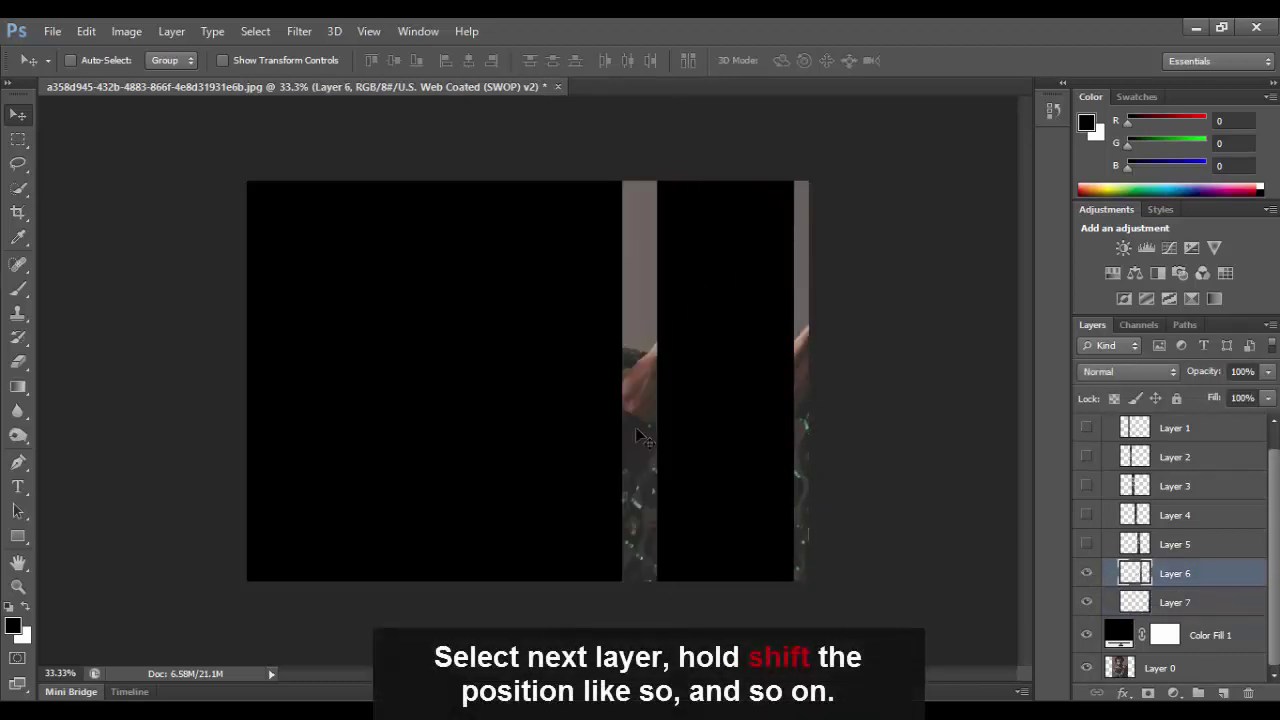
pyautogui.moveTo(645, 438); pyautogui.dragTo(684, 441)
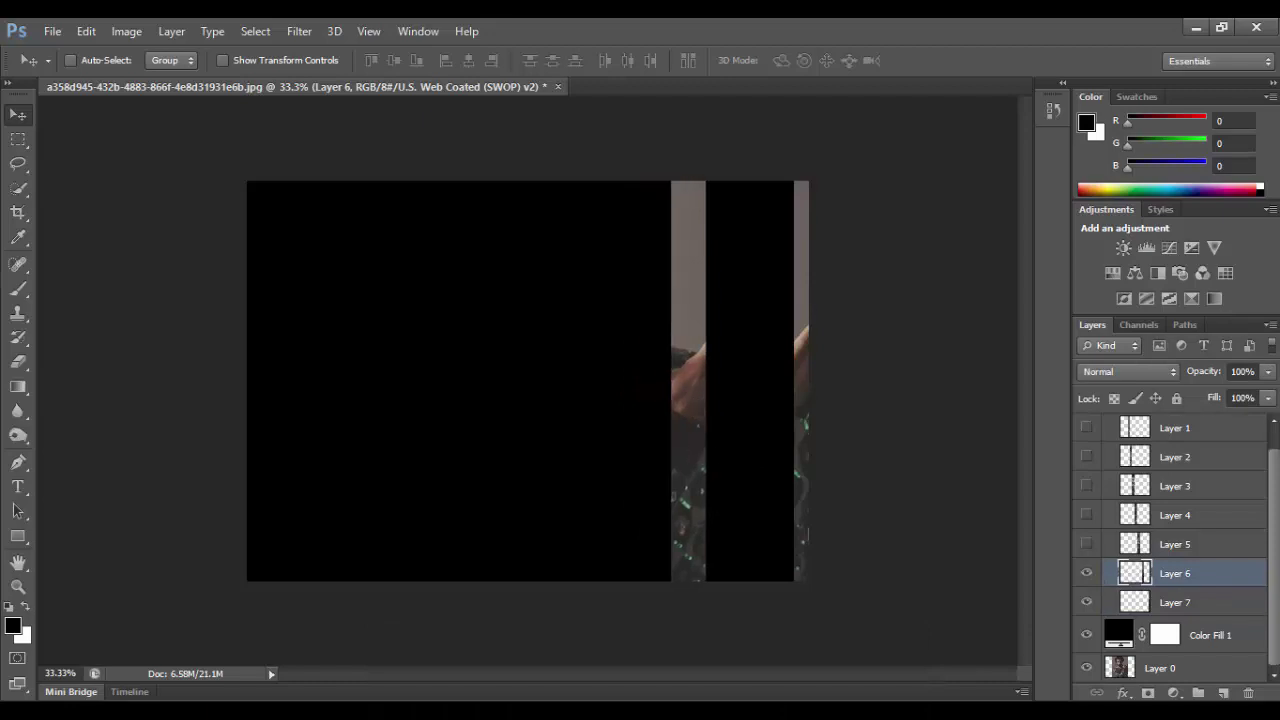
pyautogui.click(1086, 544)
pyautogui.click(1175, 544)
pyautogui.moveTo(600, 440); pyautogui.dragTo(618, 440)
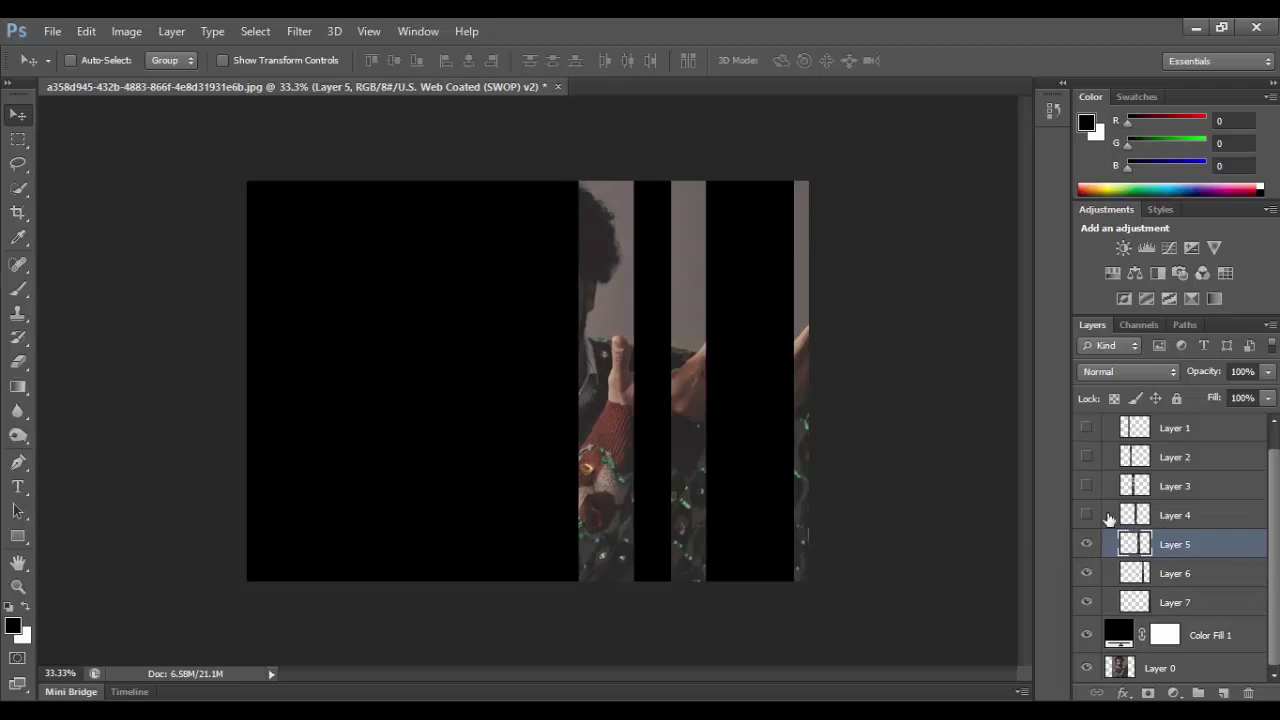
# Step: Show Layers 4 and 3 and shift their strips to the left, leaving black gaps, undoing the mistaken last move
pyautogui.click(1086, 515)
pyautogui.click(1175, 515)
pyautogui.moveTo(533, 412); pyautogui.dragTo(404, 410)
pyautogui.click(1155, 494)
pyautogui.click(1097, 485)
pyautogui.hotkey('ctrl', 'z')
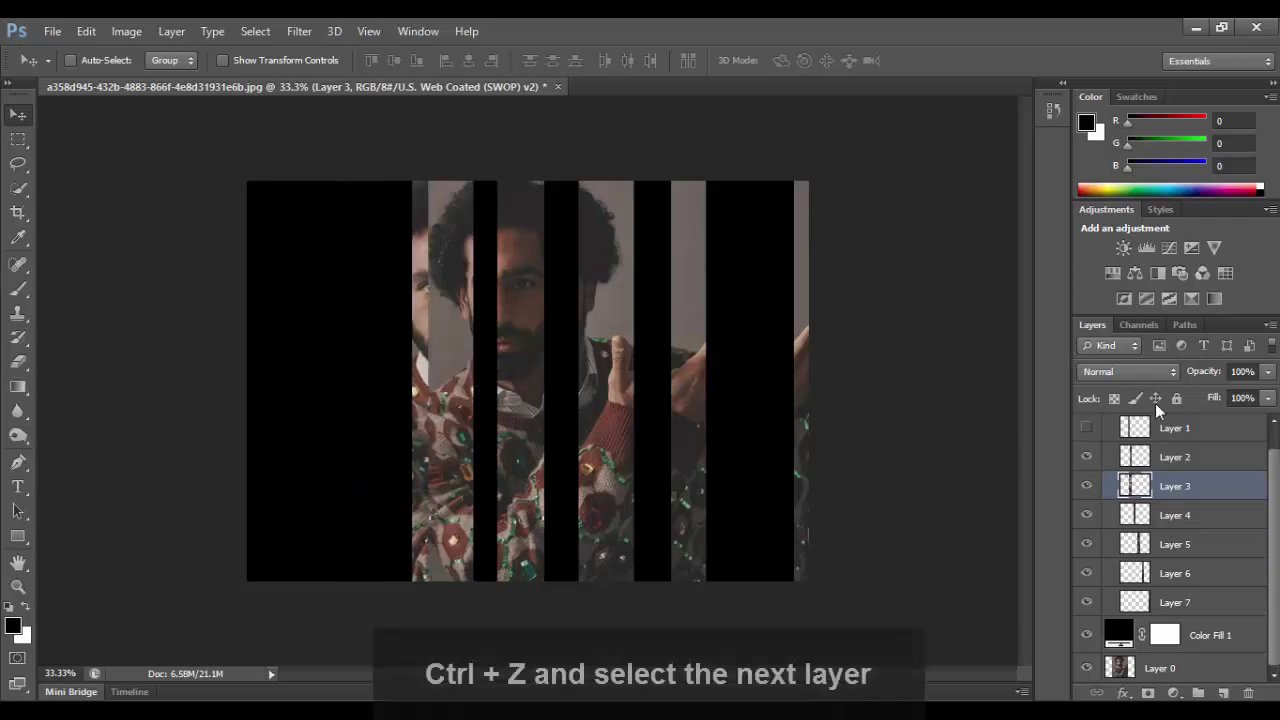
# Step: Move the Layer 2 strip left of the Layer 3 strip with a gap, and place the Layer 1 strip at the canvas's left edge
pyautogui.click(1178, 457)
pyautogui.moveTo(363, 356); pyautogui.dragTo(338, 331)
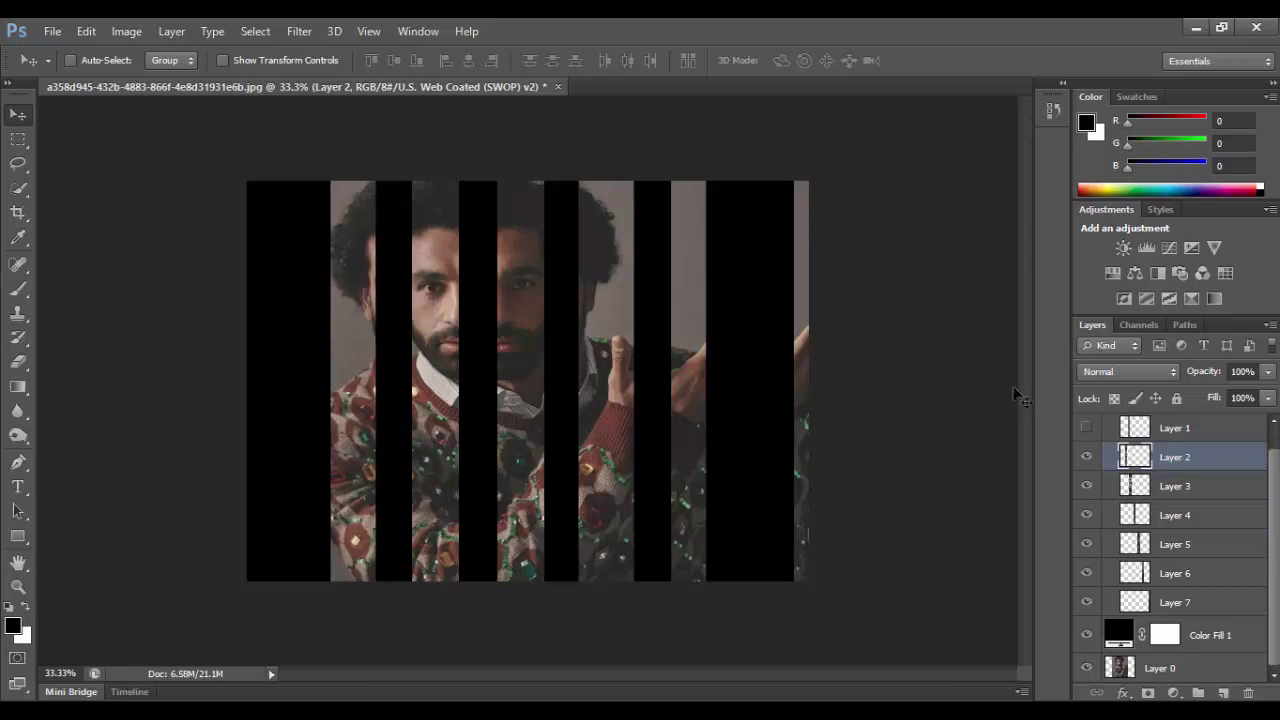
pyautogui.moveTo(430, 440); pyautogui.dragTo(240, 391)
pyautogui.click(1175, 428)
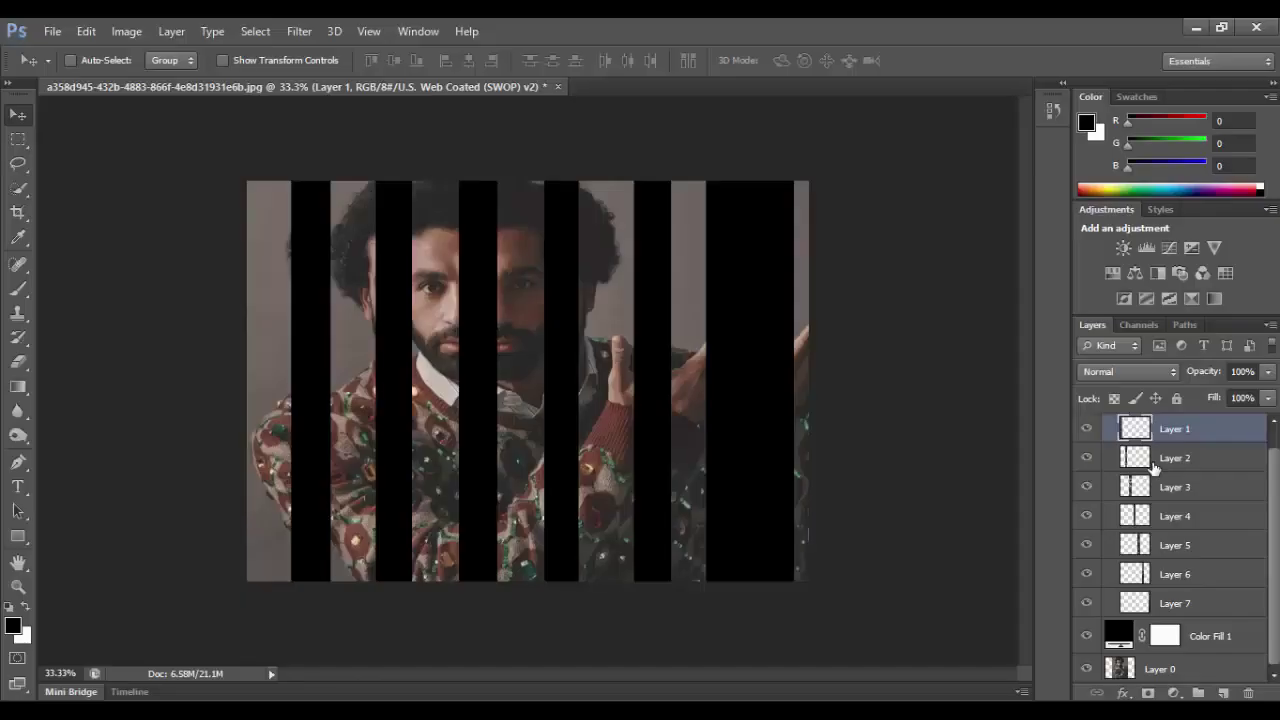
# Step: Shift the strips on Layers 2 to 6 slightly to the right together
pyautogui.click(1175, 457)
pyautogui.keyDown('shift'); pyautogui.click(1172, 576); pyautogui.keyUp('shift')
pyautogui.moveTo(527, 423); pyautogui.dragTo(553, 428)
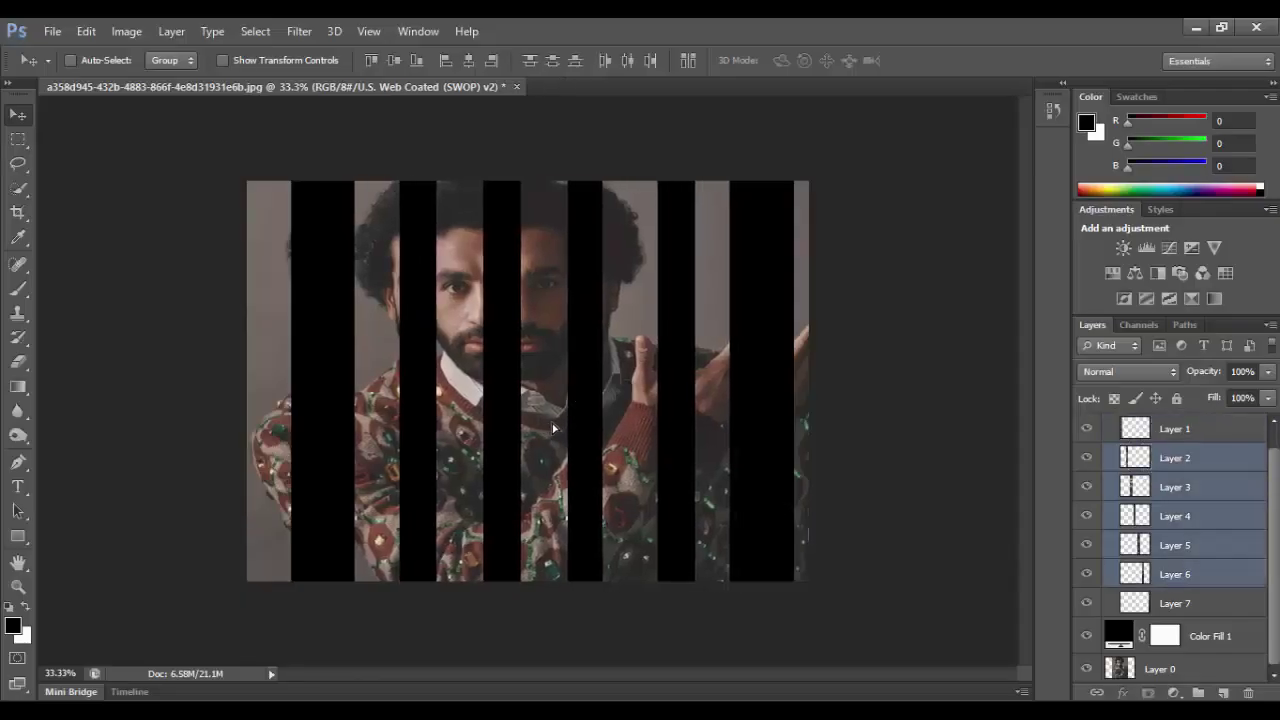
# Step: Nudge the Layer 3 and Layer 2 strips slightly to the right to adjust the black gaps around them
pyautogui.click(1172, 488)
pyautogui.moveTo(385, 410); pyautogui.dragTo(458, 398)
pyautogui.click(1150, 459)
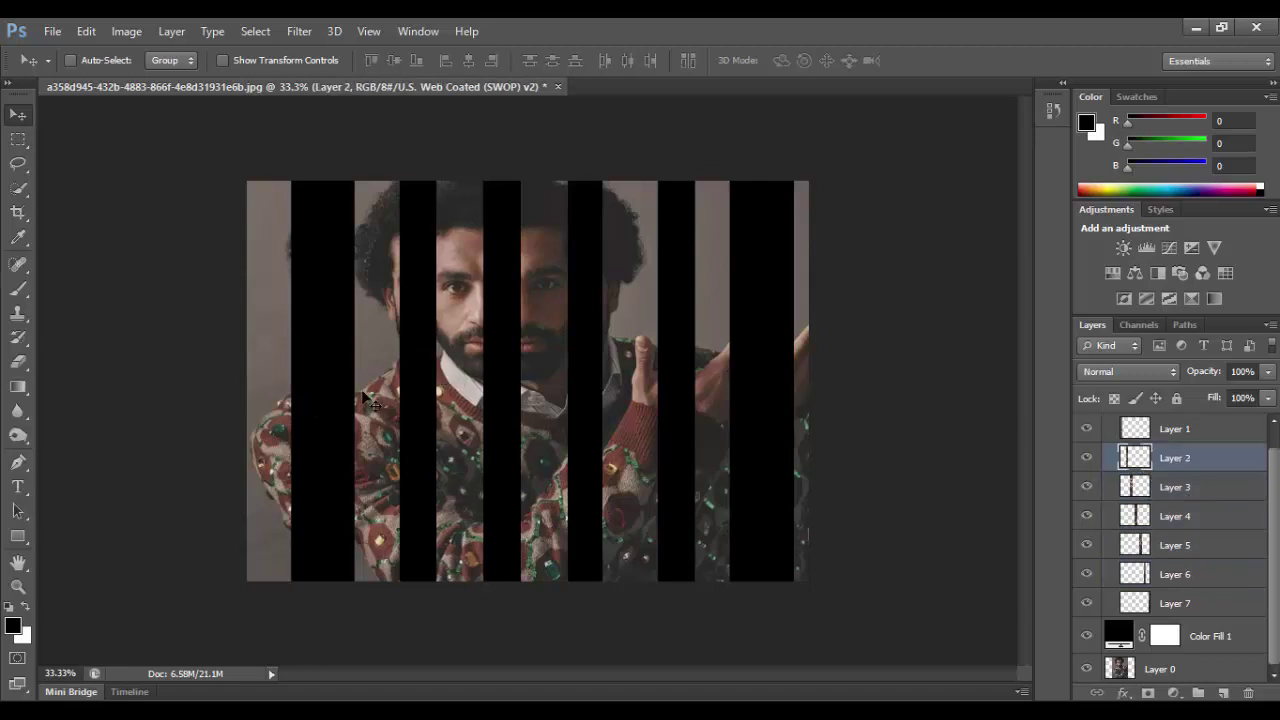
pyautogui.moveTo(362, 390)
pyautogui.mouseDown()
pyautogui.moveTo(390, 350)
pyautogui.moveTo(365, 393)
pyautogui.mouseUp()
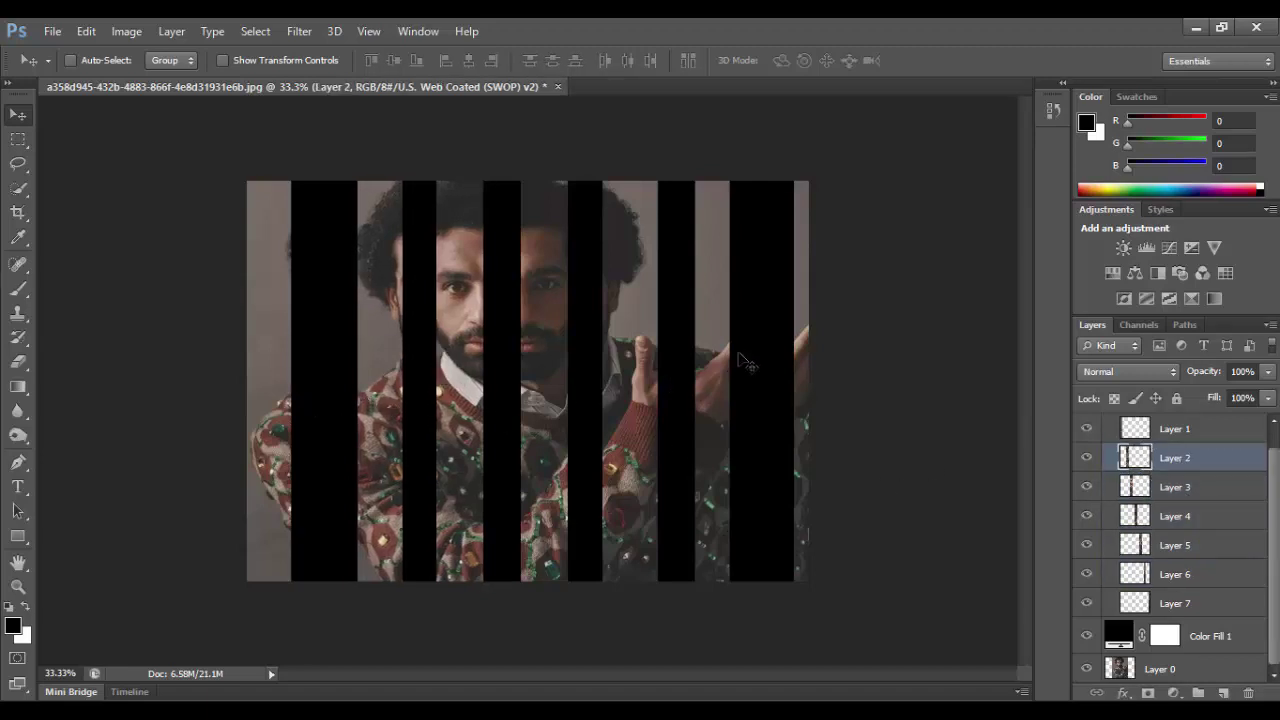
pyautogui.click(1168, 488)
pyautogui.moveTo(512, 352); pyautogui.dragTo(520, 352)
pyautogui.click(1186, 462)
pyautogui.moveTo(394, 441); pyautogui.dragTo(401, 443)
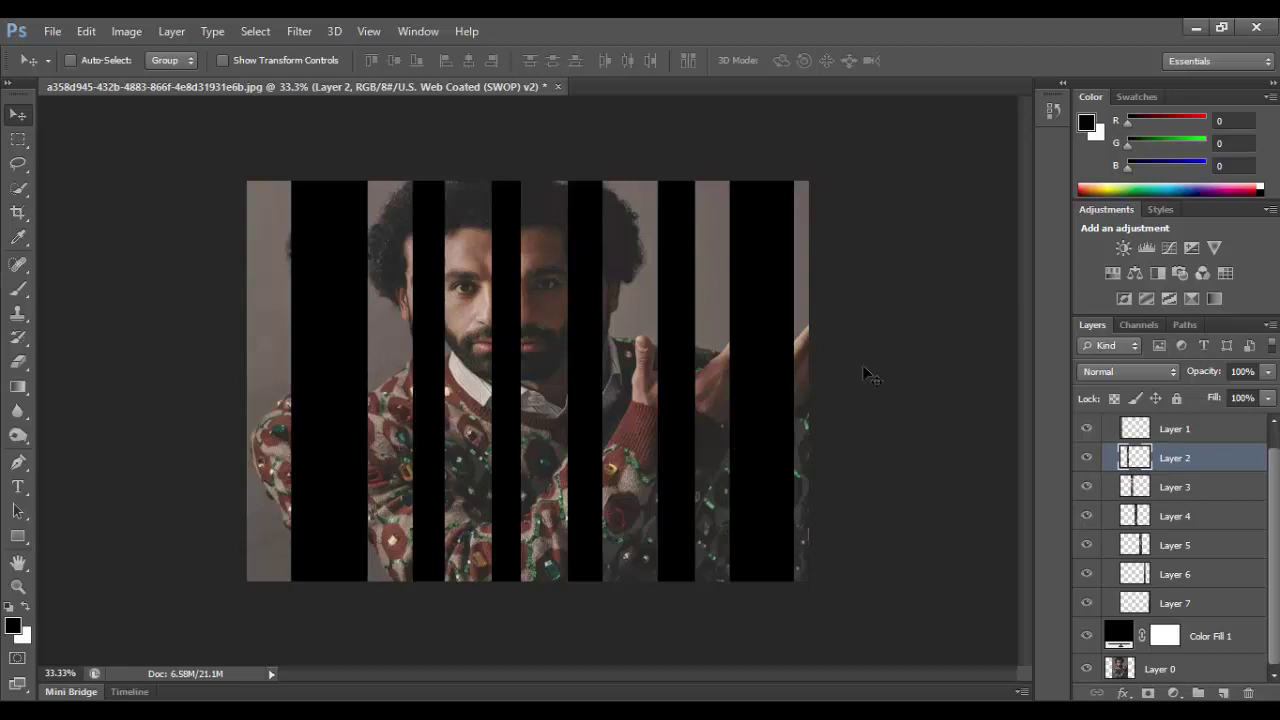
# Step: Collapse the top group, duplicate it, and name the duplicate "bottom + gus_blur"
pyautogui.scroll(1, 1170, 500)
pyautogui.click(1126, 428)
pyautogui.click(1108, 425)
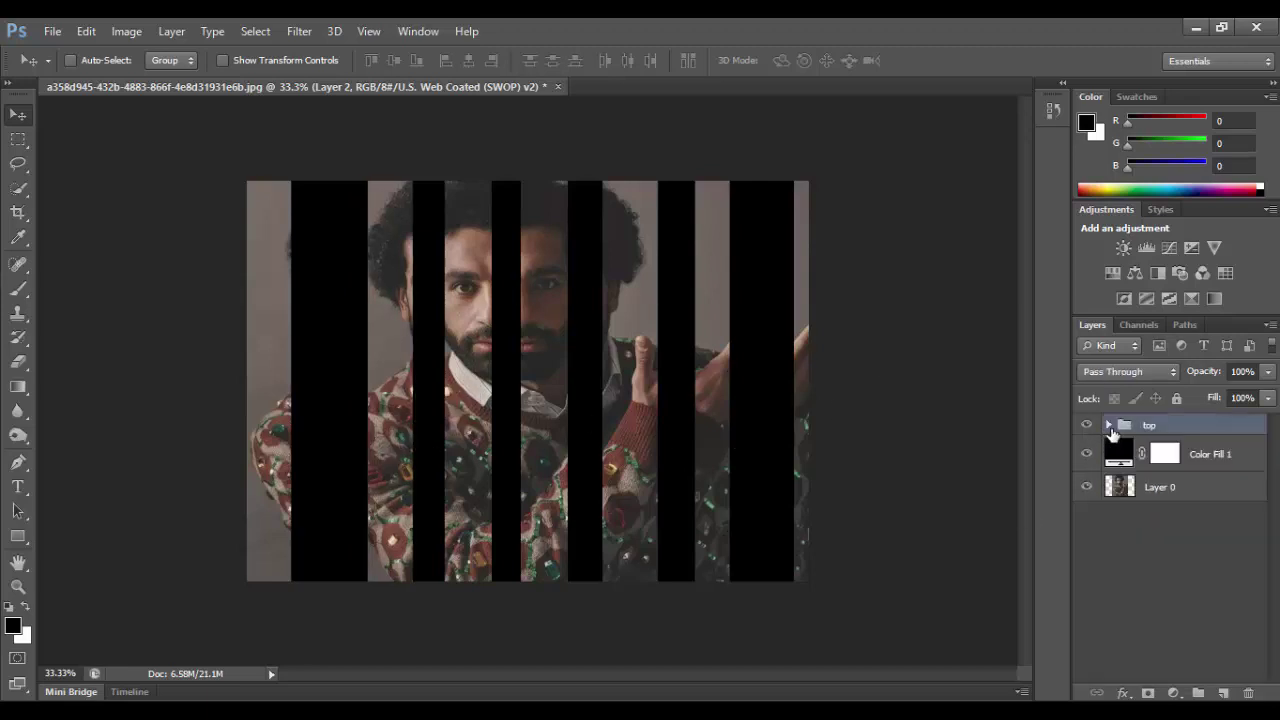
pyautogui.hotkey('ctrl', 'j')
pyautogui.doubleClick(1153, 426)
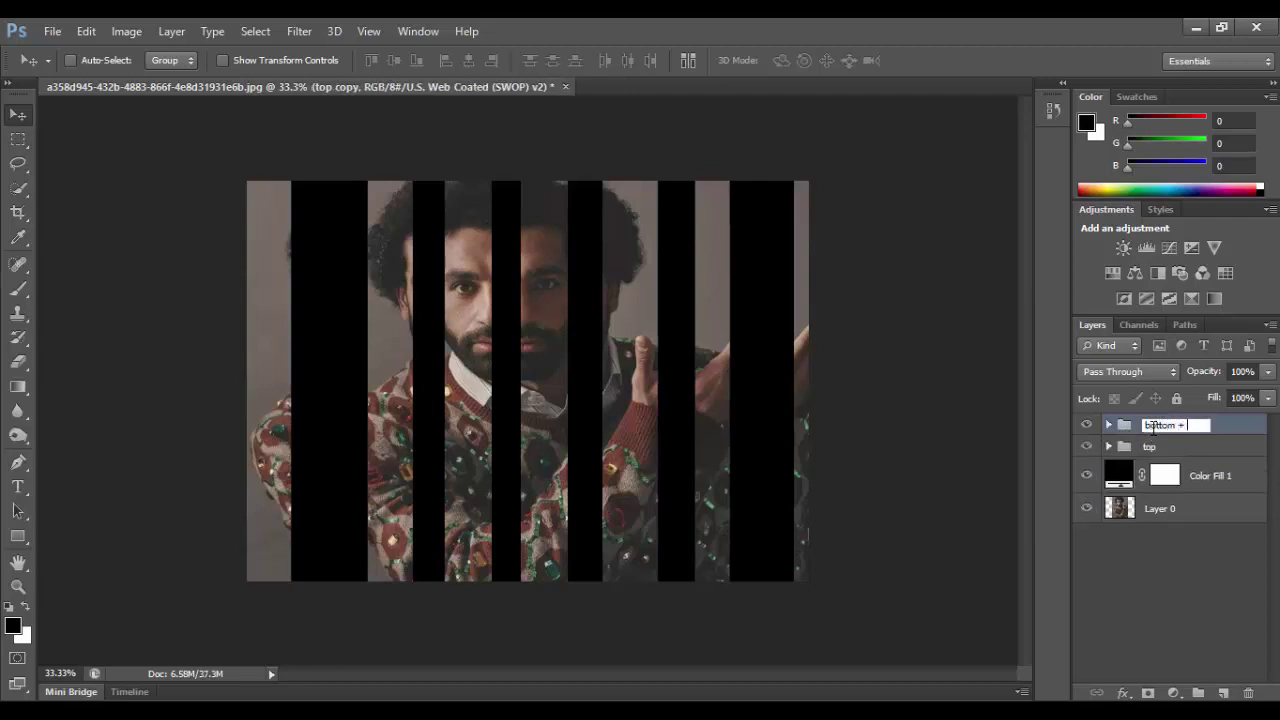
pyautogui.write('bottom + gus_blur')
pyautogui.press('Return')
# Step: Place the bottom + gus_blur group below the top group and convert it to a smart object
pyautogui.moveTo(1155, 432); pyautogui.dragTo(1150, 456)
pyautogui.rightClick(1150, 456)
pyautogui.click(987, 325)
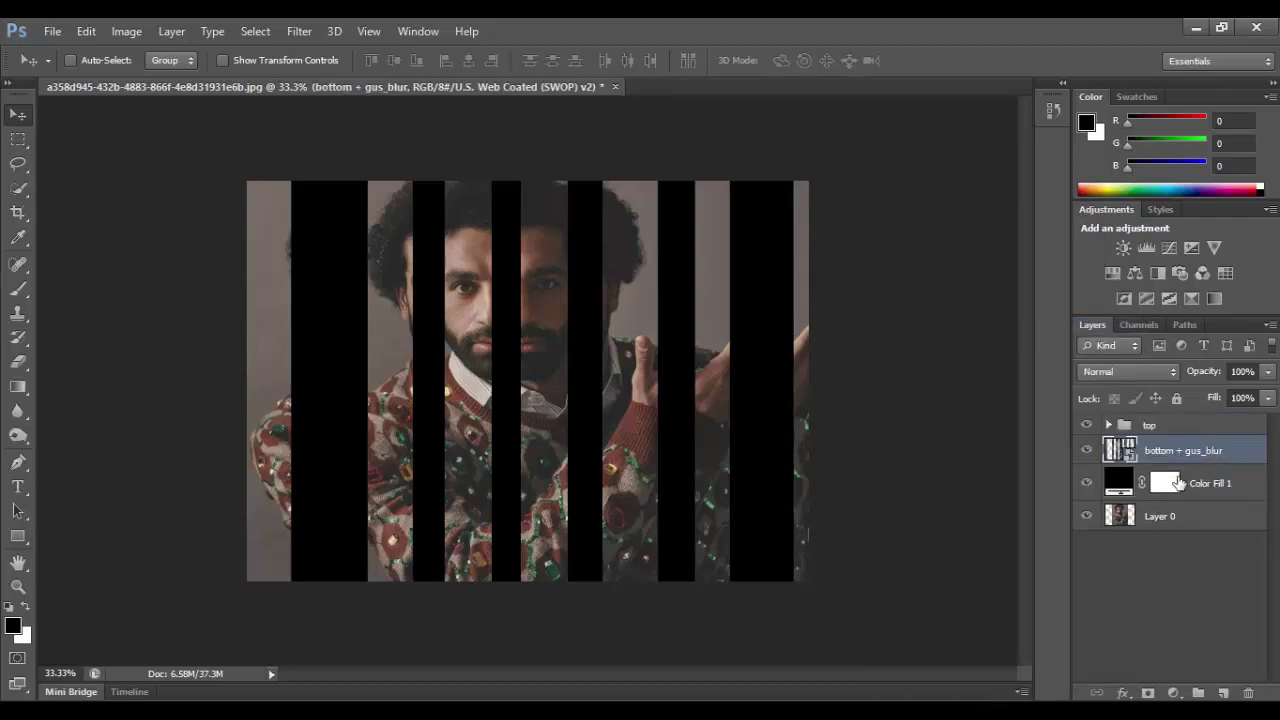
# Step: Apply a Gaussian Blur with a 4.0-pixel radius to the bottom + gus_blur smart object
pyautogui.click(299, 31)
pyautogui.moveTo(420, 220)
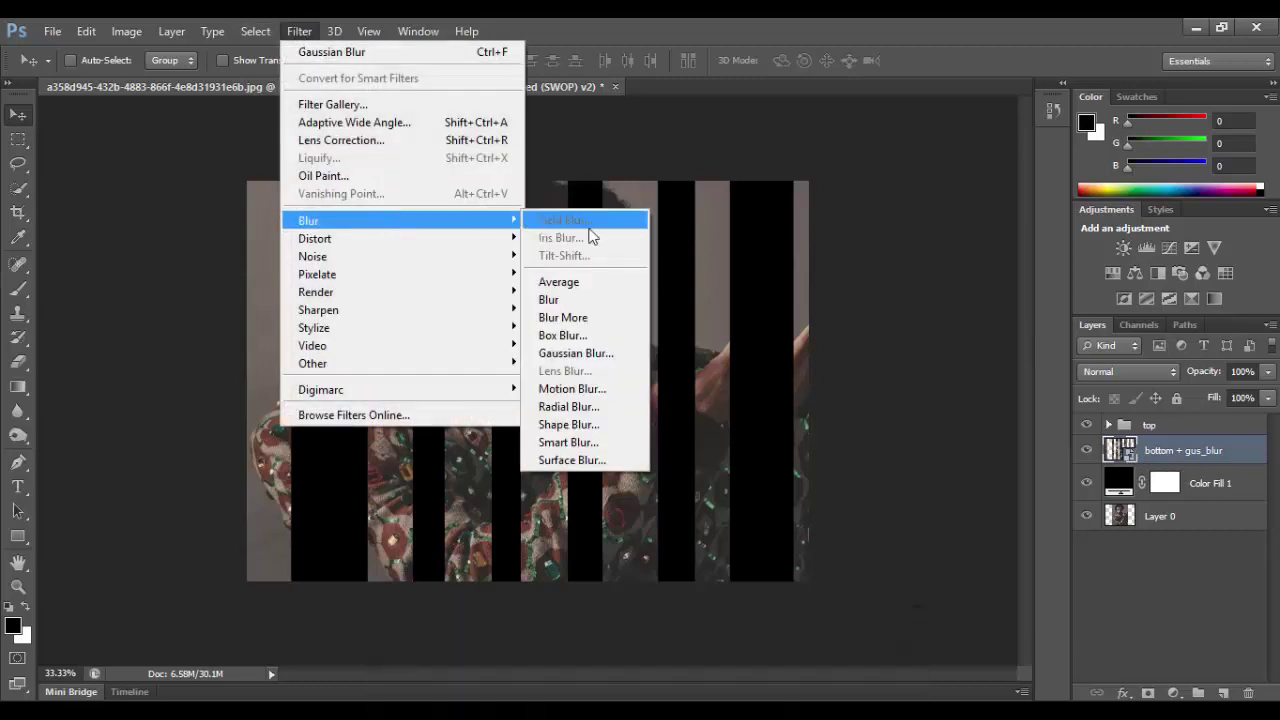
pyautogui.click(585, 353)
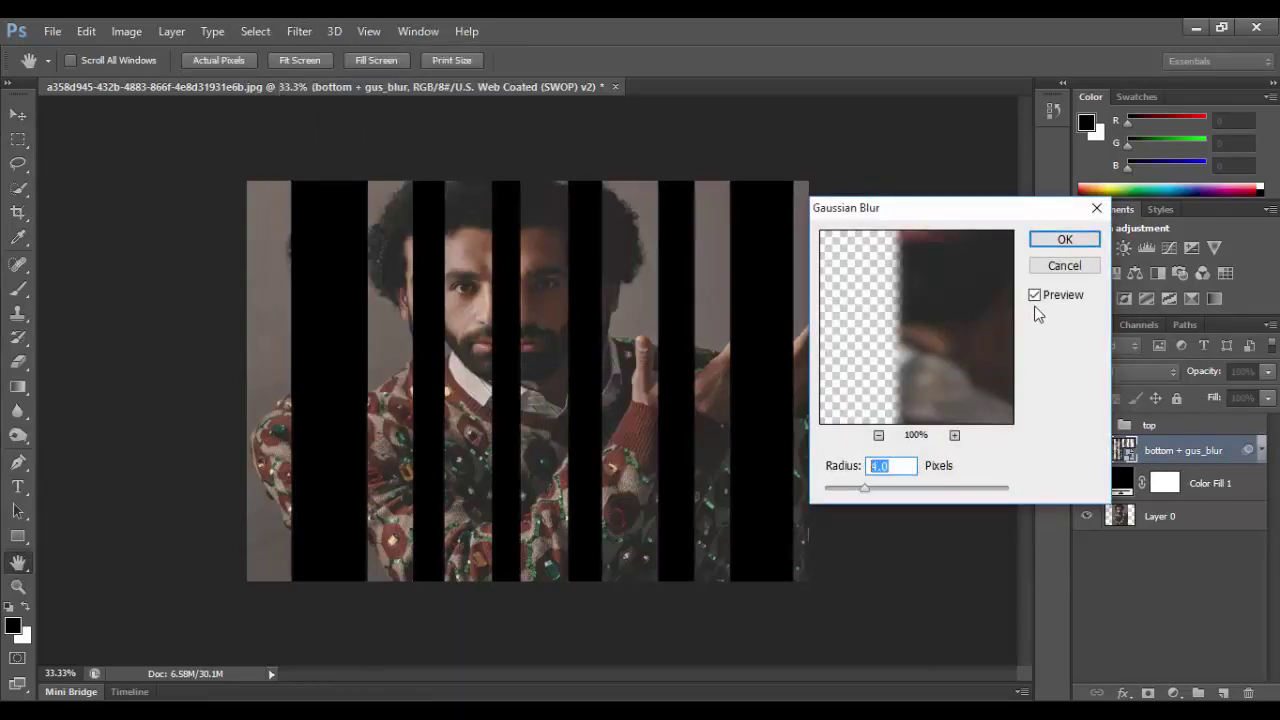
pyautogui.click(1065, 239)
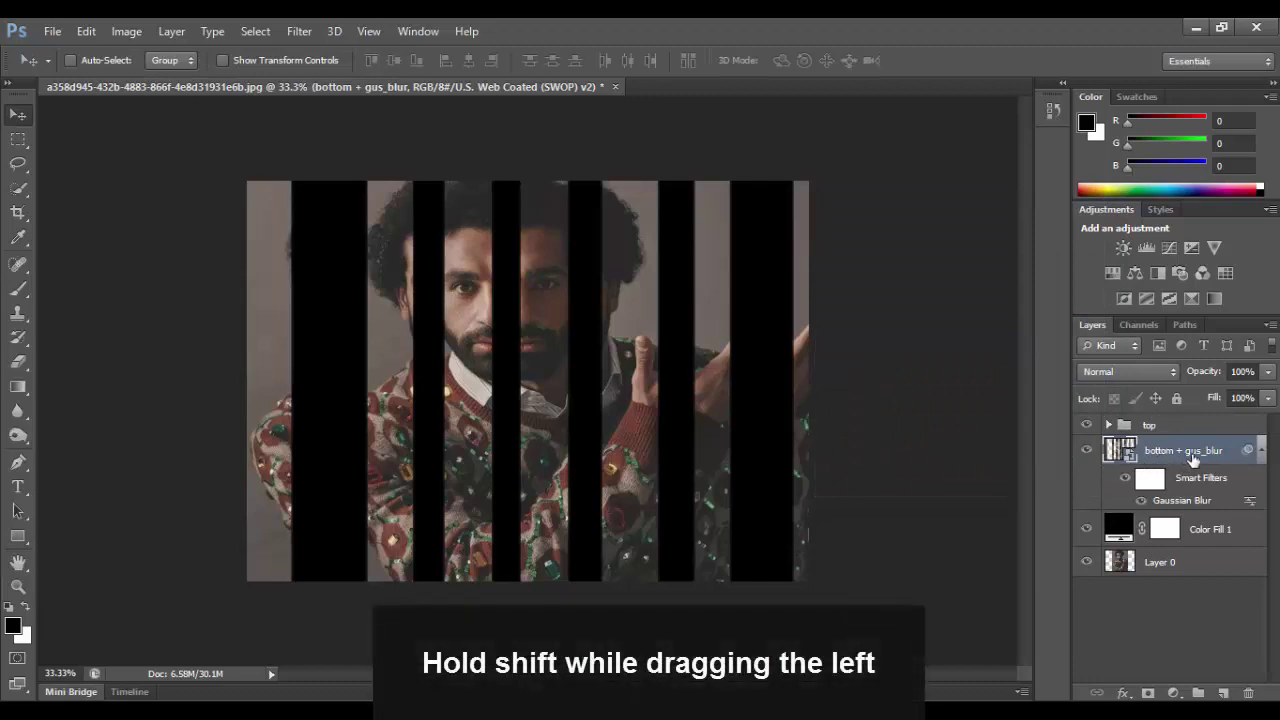
# Step: Shift the blurred strips left, duplicate their layer, and move the lower of the two further left to fill the black gaps
pyautogui.moveTo(717, 404); pyautogui.dragTo(691, 411)
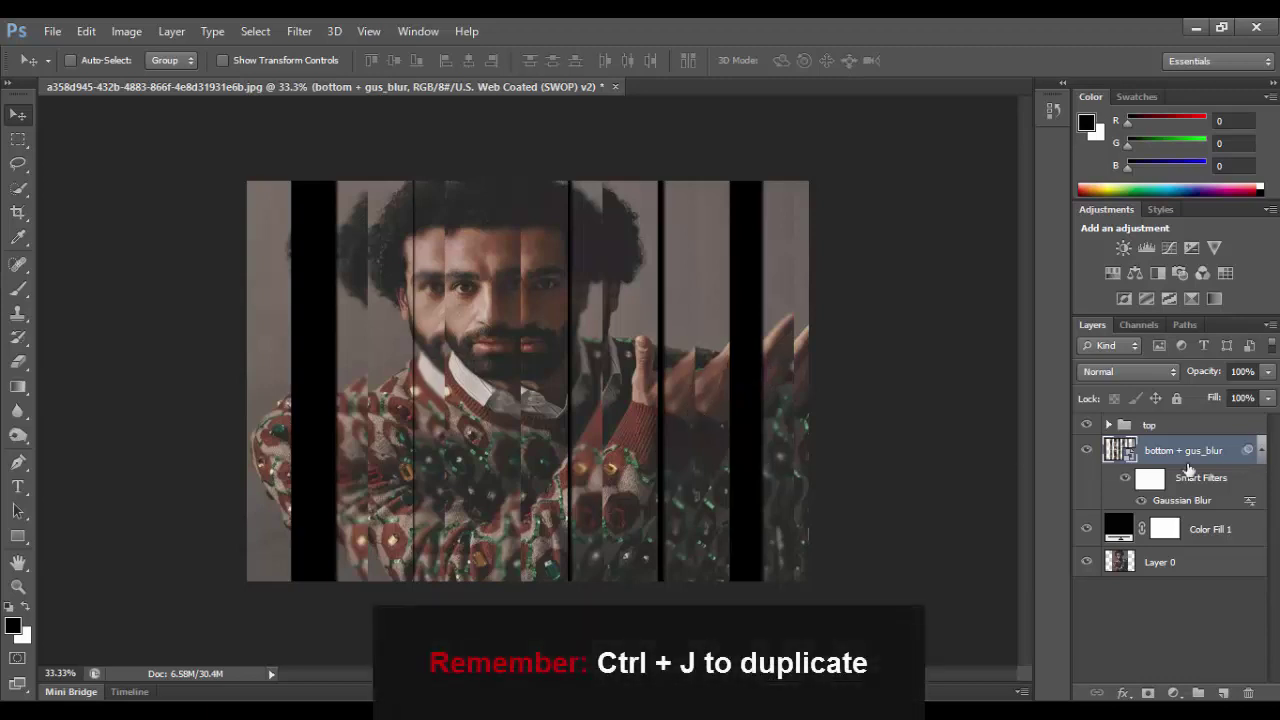
pyautogui.hotkey('ctrl', 'j')
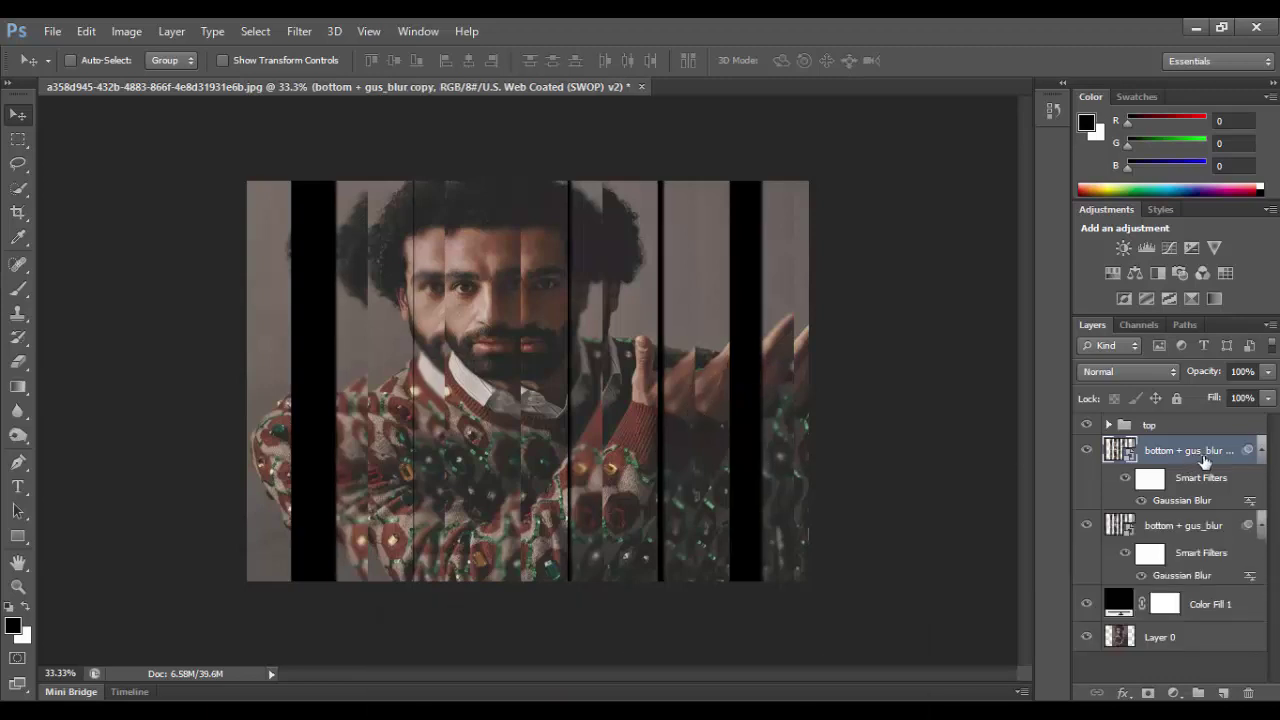
pyautogui.click(1160, 538)
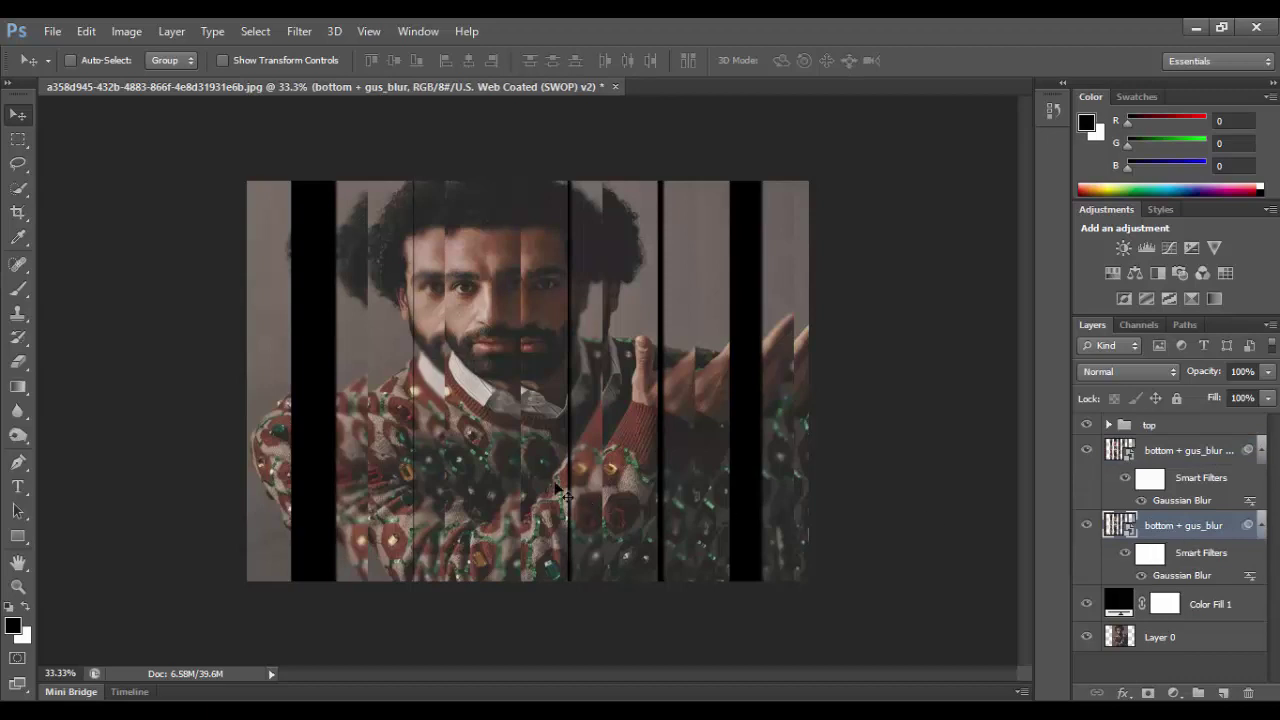
pyautogui.moveTo(691, 421); pyautogui.dragTo(664, 433)
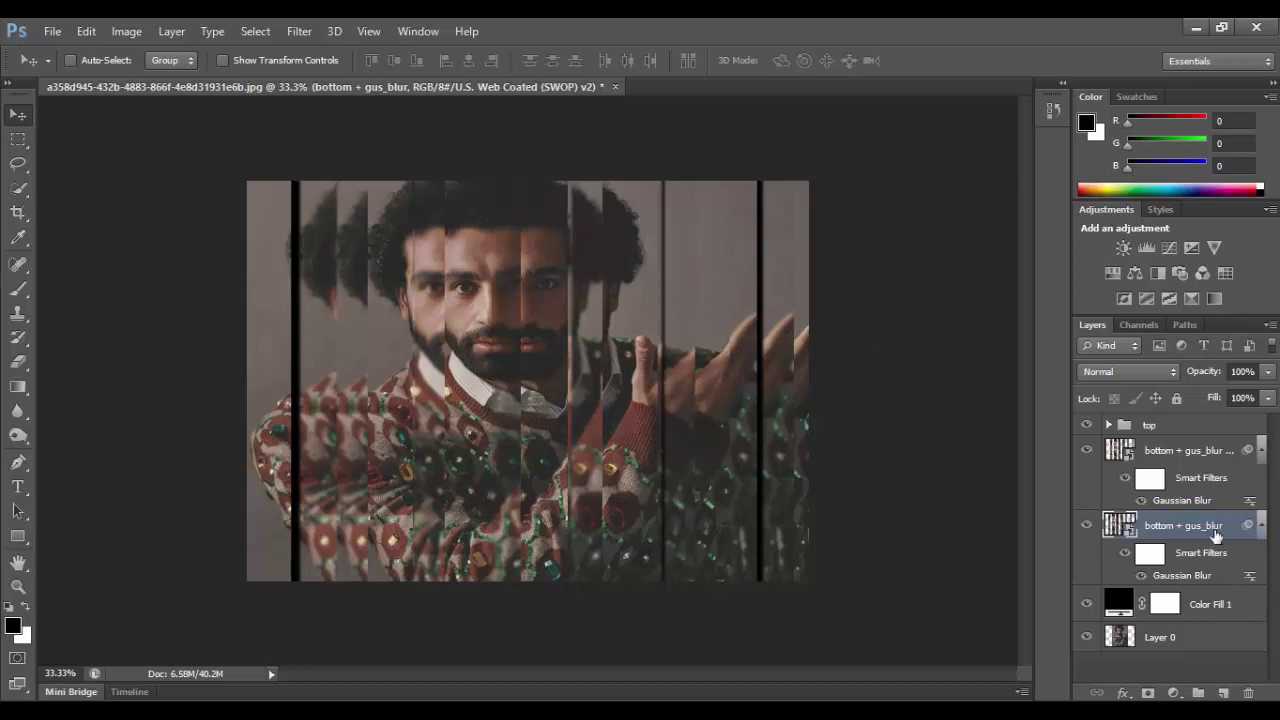
# Step: Group the two blurred smart objects and name the group "bottom"
pyautogui.keyDown('shift'); pyautogui.click(1195, 452); pyautogui.keyUp('shift')
pyautogui.hotkey('ctrl', 'g')
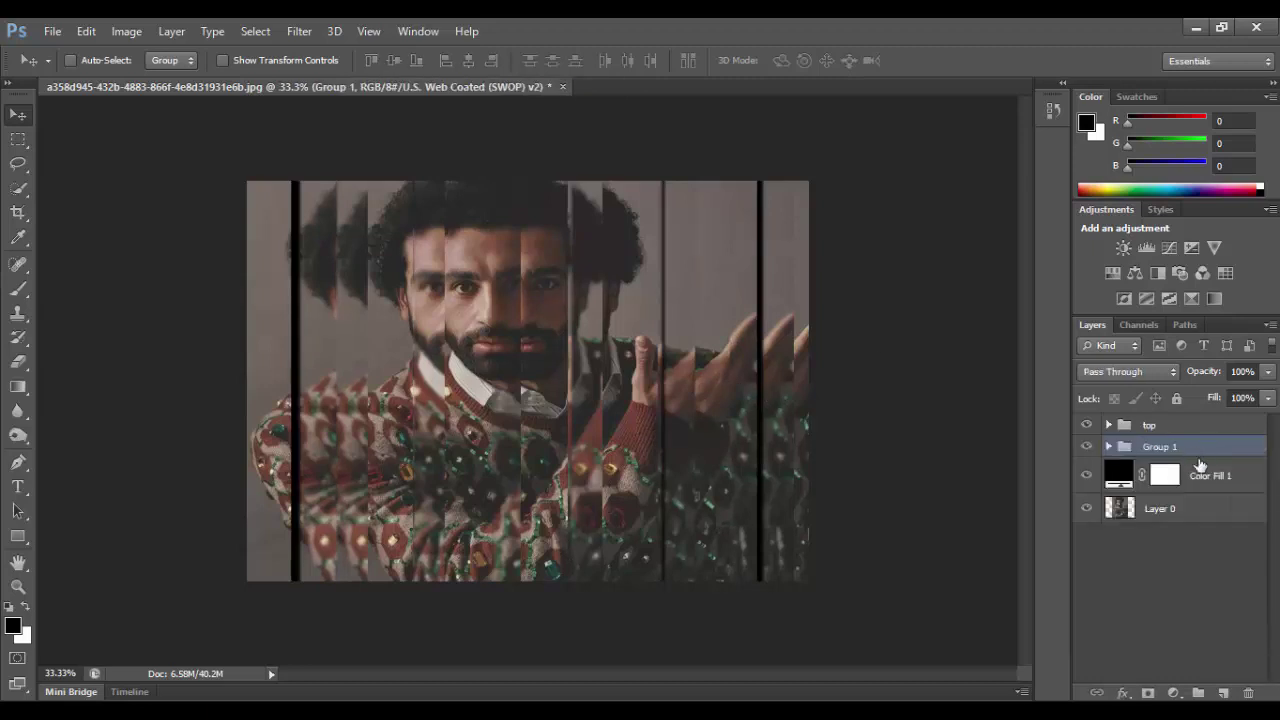
pyautogui.doubleClick(1161, 442)
pyautogui.write('bottom')
pyautogui.press('Return')
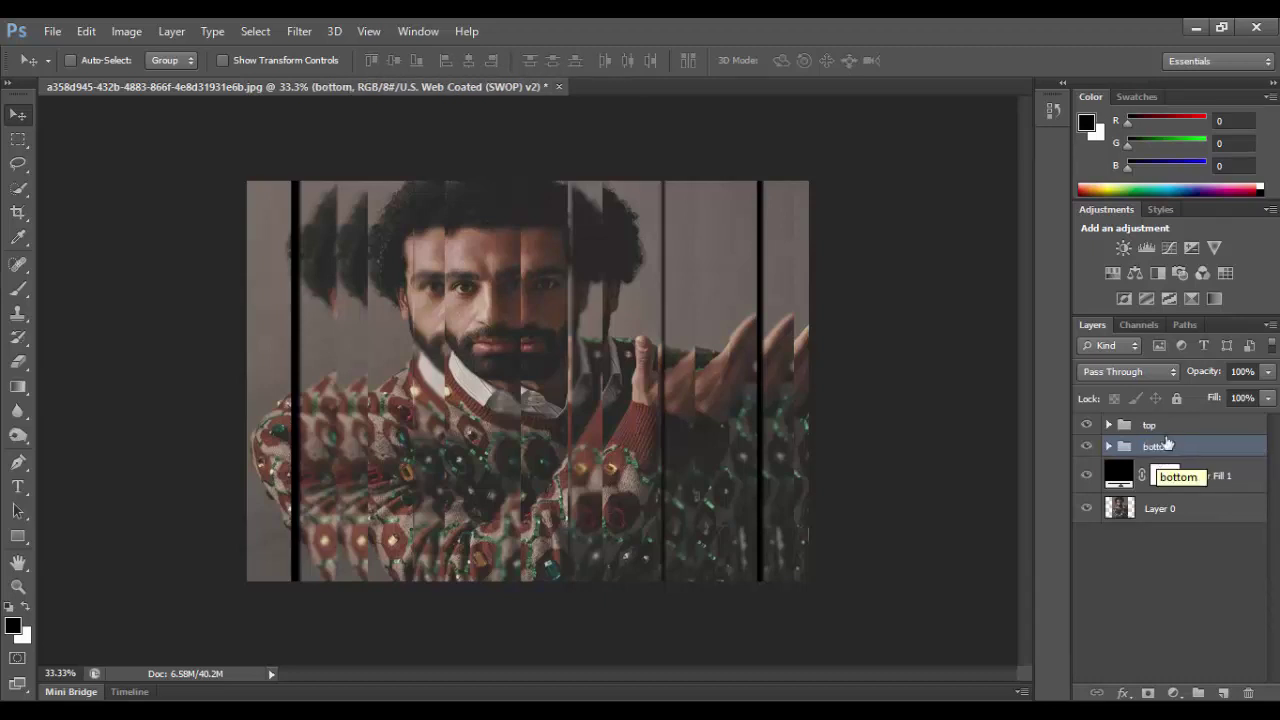
# Step: Add a black Color Overlay effect to the bottom group
pyautogui.click(1126, 693)
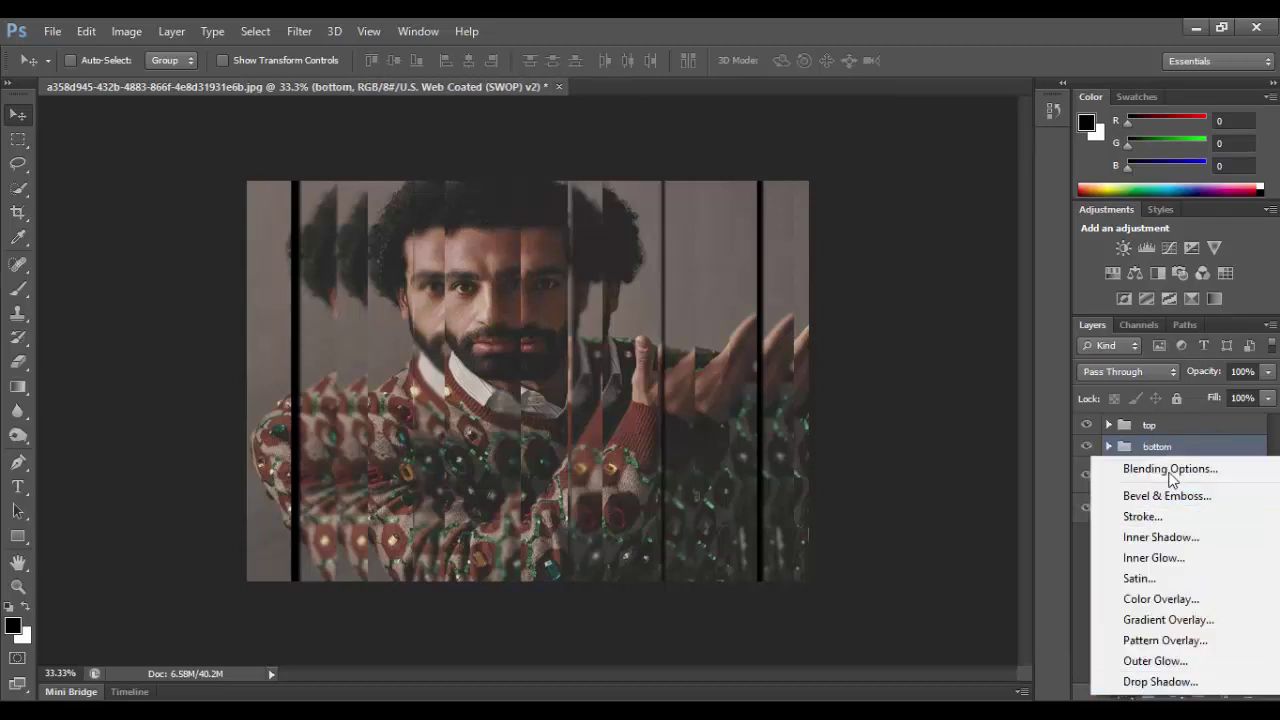
pyautogui.click(1155, 466)
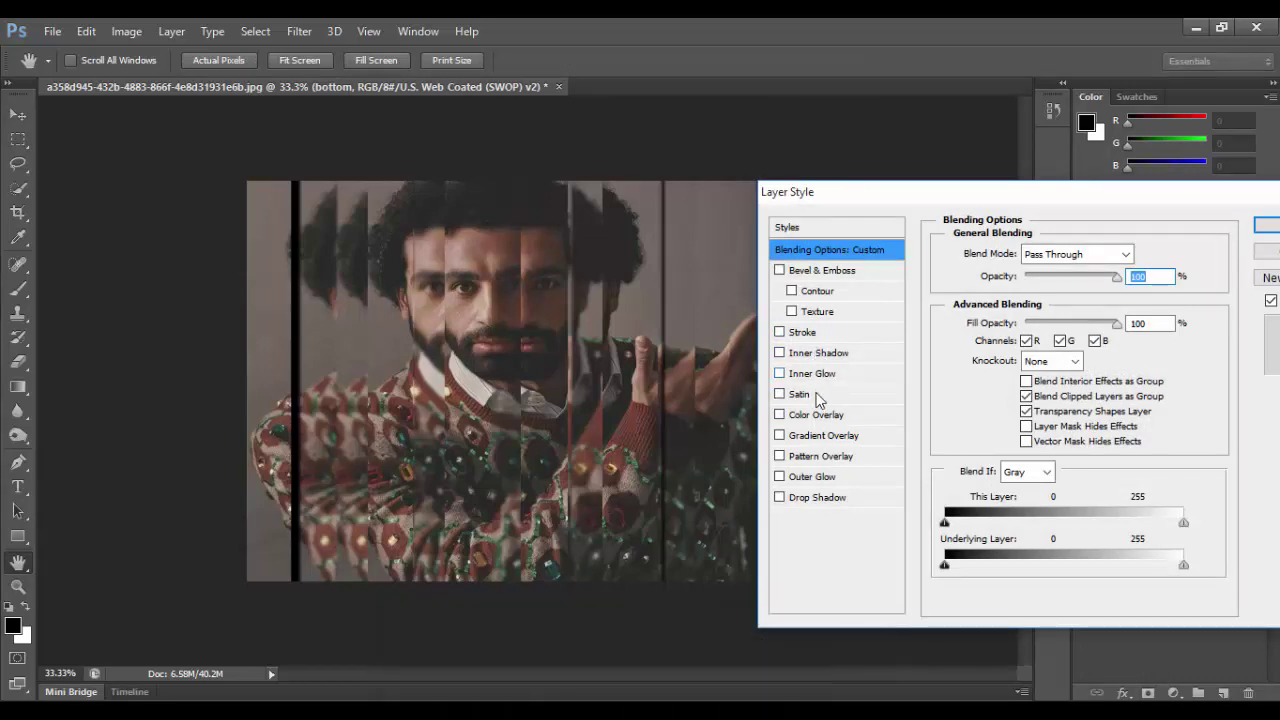
pyautogui.click(817, 420)
pyautogui.click(1136, 257)
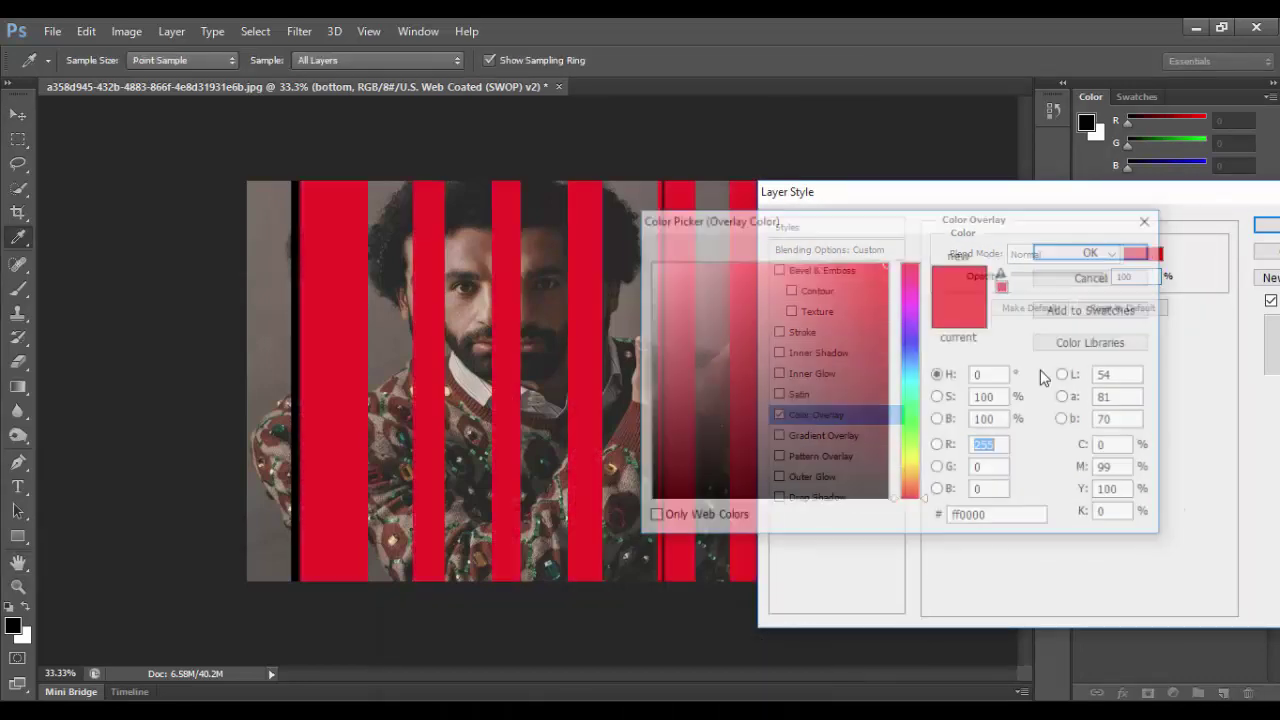
pyautogui.click(588, 510)
pyautogui.click(1056, 254)
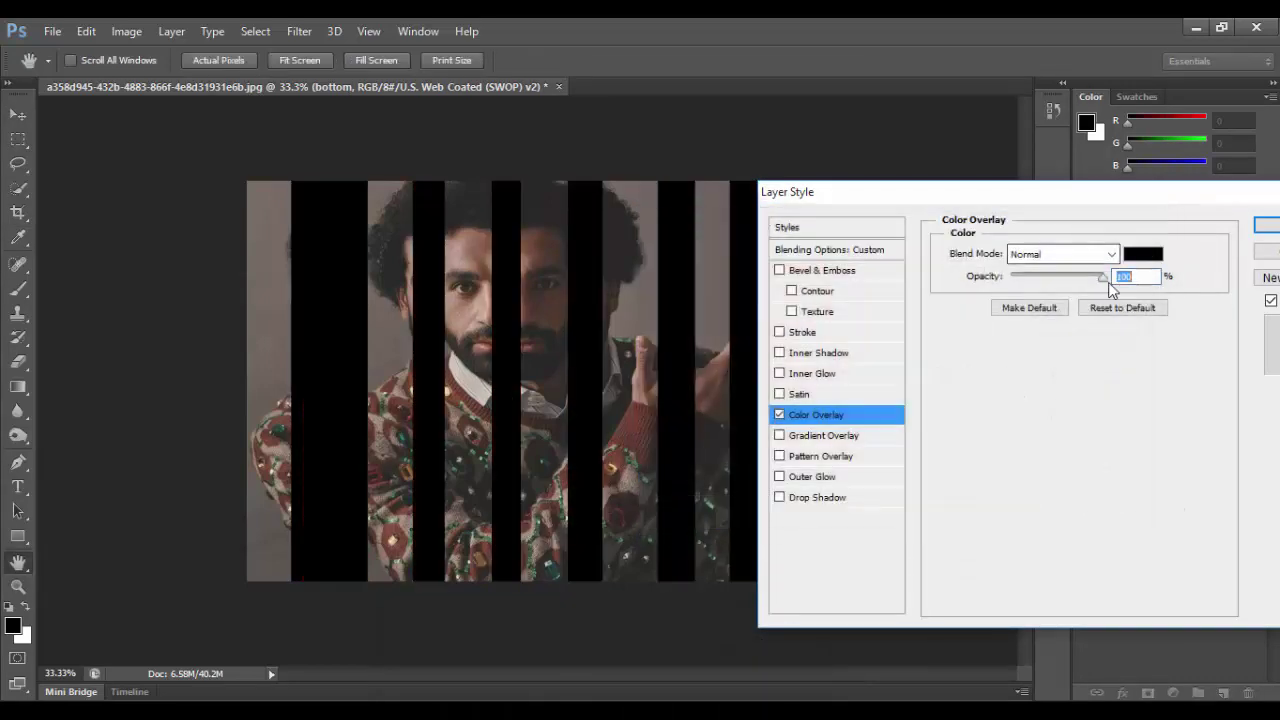
# Step: Reduce the bottom group's Color Overlay opacity to about 25% and apply the layer style
pyautogui.click(1151, 278)
pyautogui.write('30')
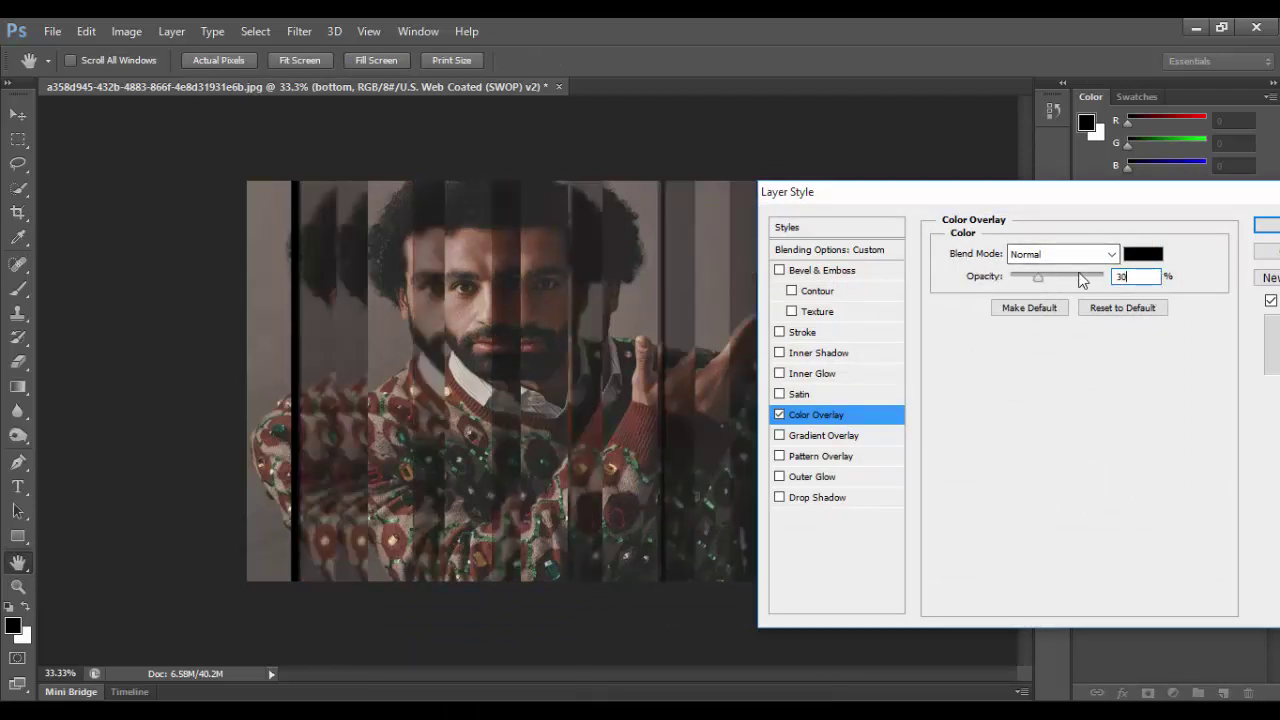
pyautogui.press('Down')
pyautogui.press('Down')
pyautogui.press('Down')
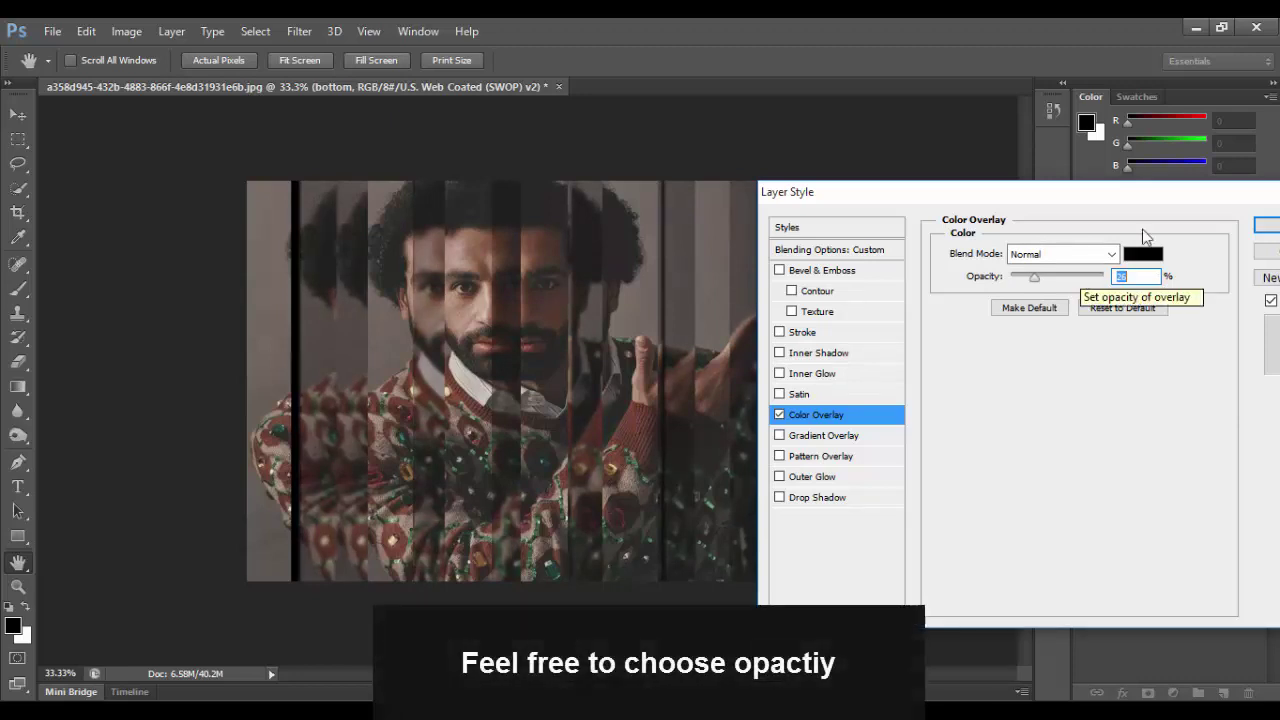
pyautogui.click(1266, 226)
# Step: Add a Bevel & Emboss effect with a black highlight color to the top group
pyautogui.click(1150, 425)
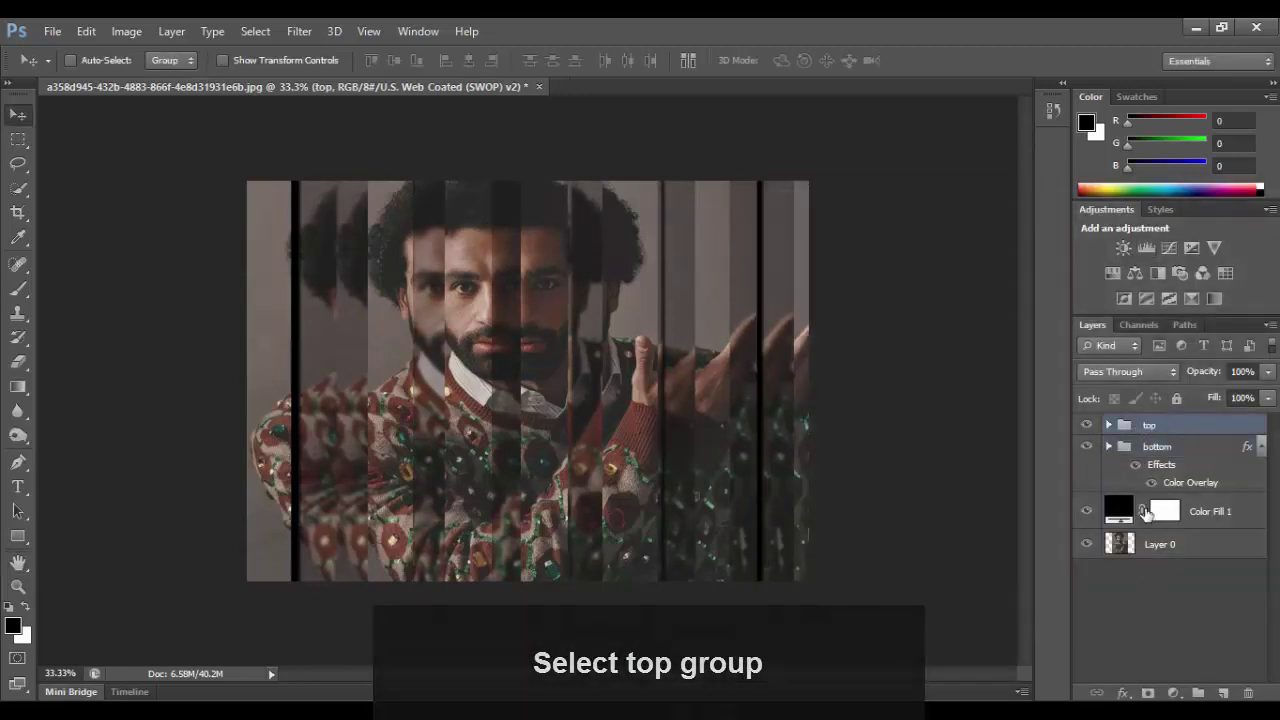
pyautogui.click(1122, 692)
pyautogui.click(1145, 472)
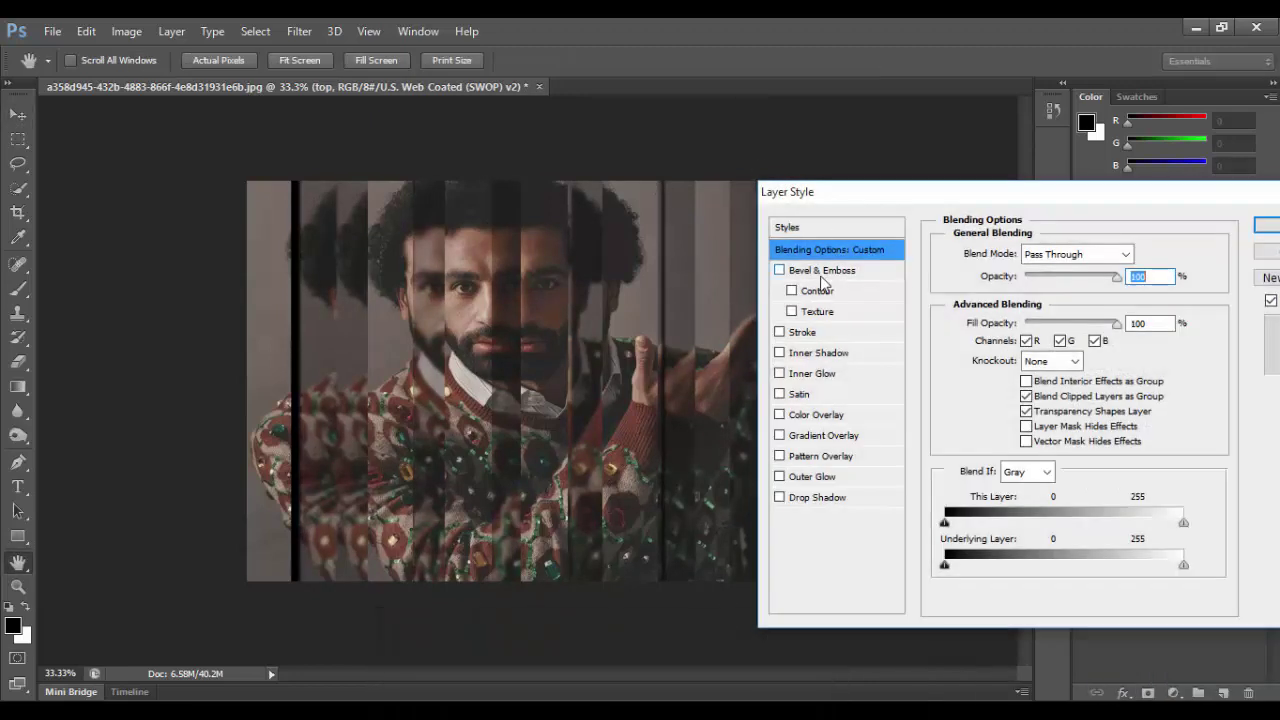
pyautogui.click(816, 272)
pyautogui.click(1130, 301)
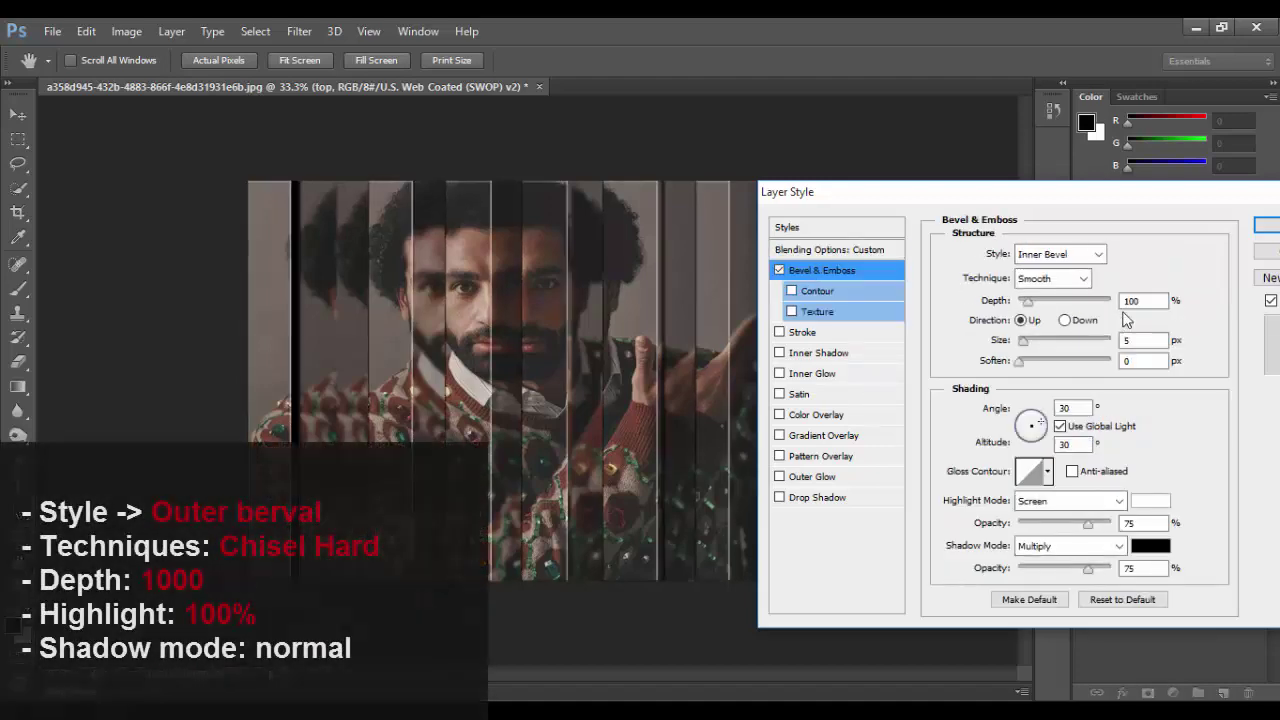
pyautogui.click(652, 498)
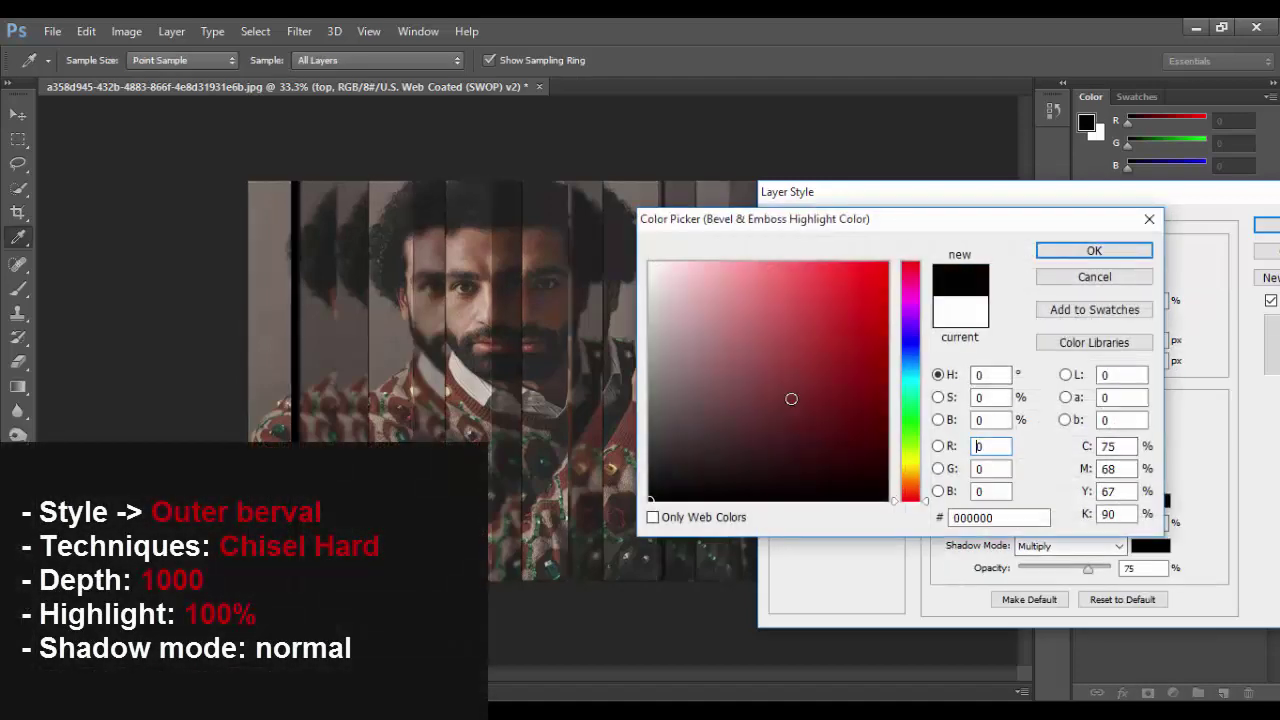
pyautogui.click(1094, 250)
# Step: Set both the highlight mode and the shadow mode of the bevel to Normal
pyautogui.click(1067, 500)
pyautogui.click(1030, 28)
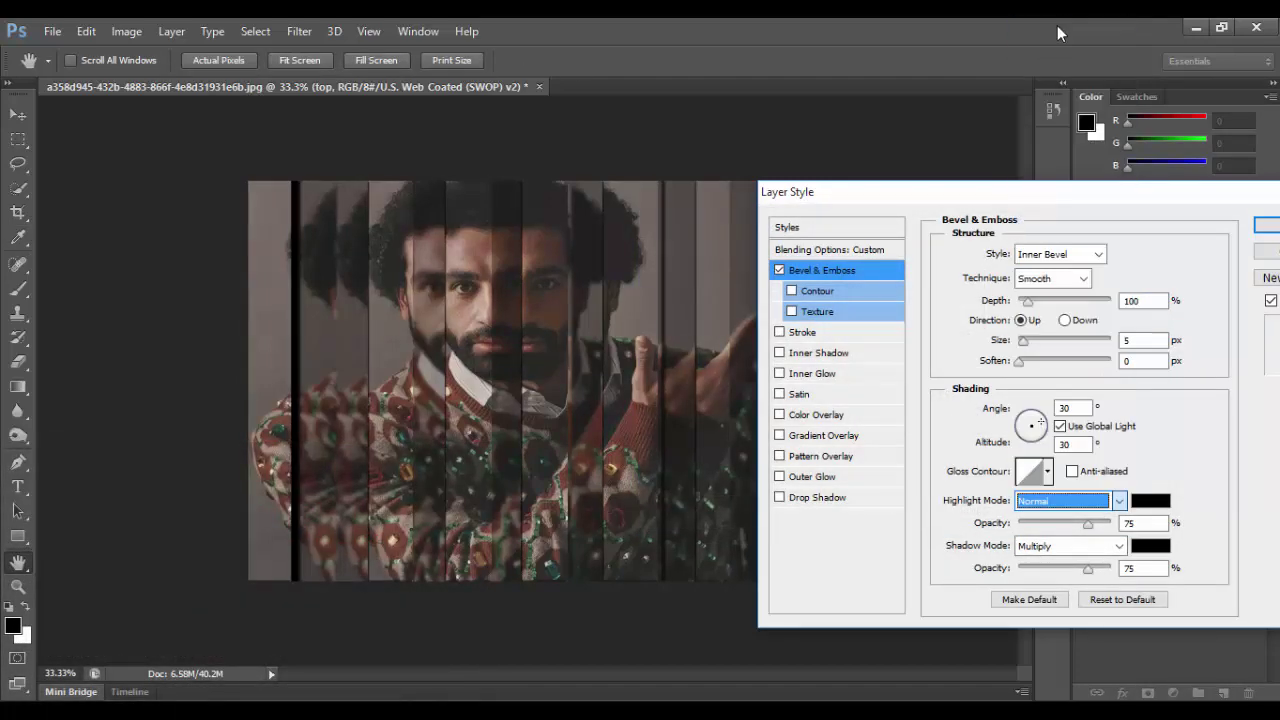
pyautogui.click(1067, 546)
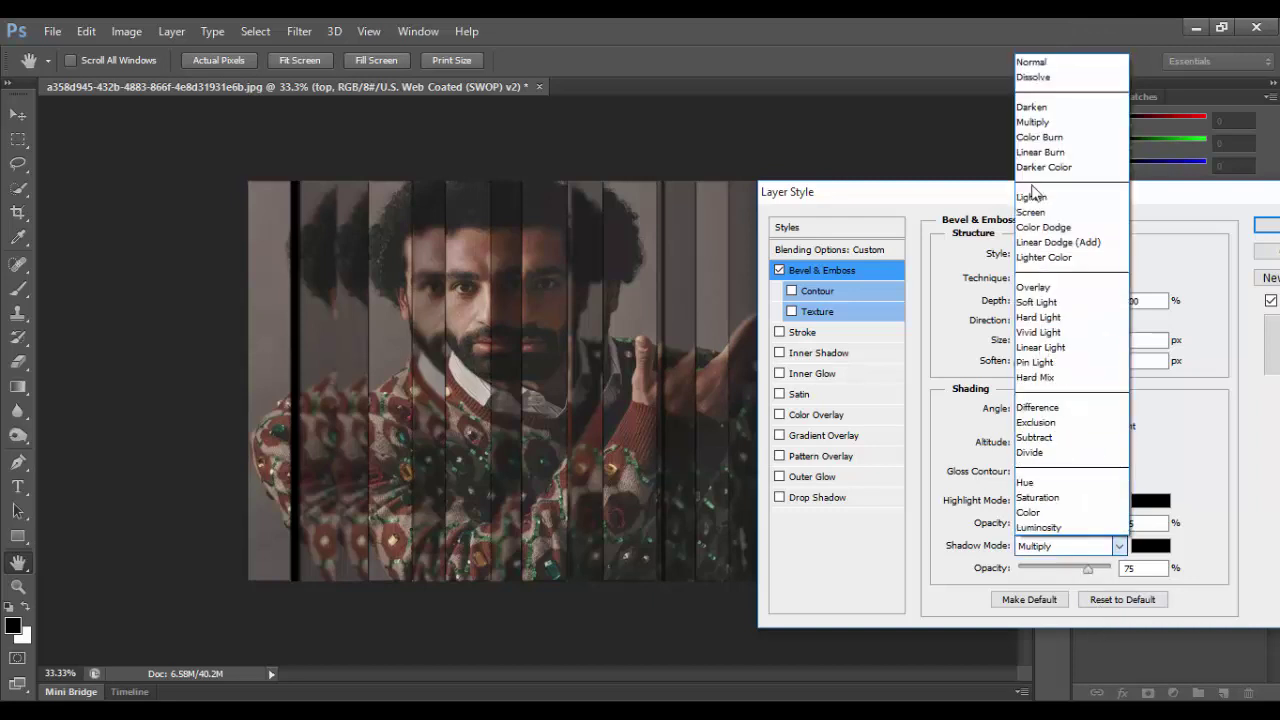
pyautogui.click(1040, 63)
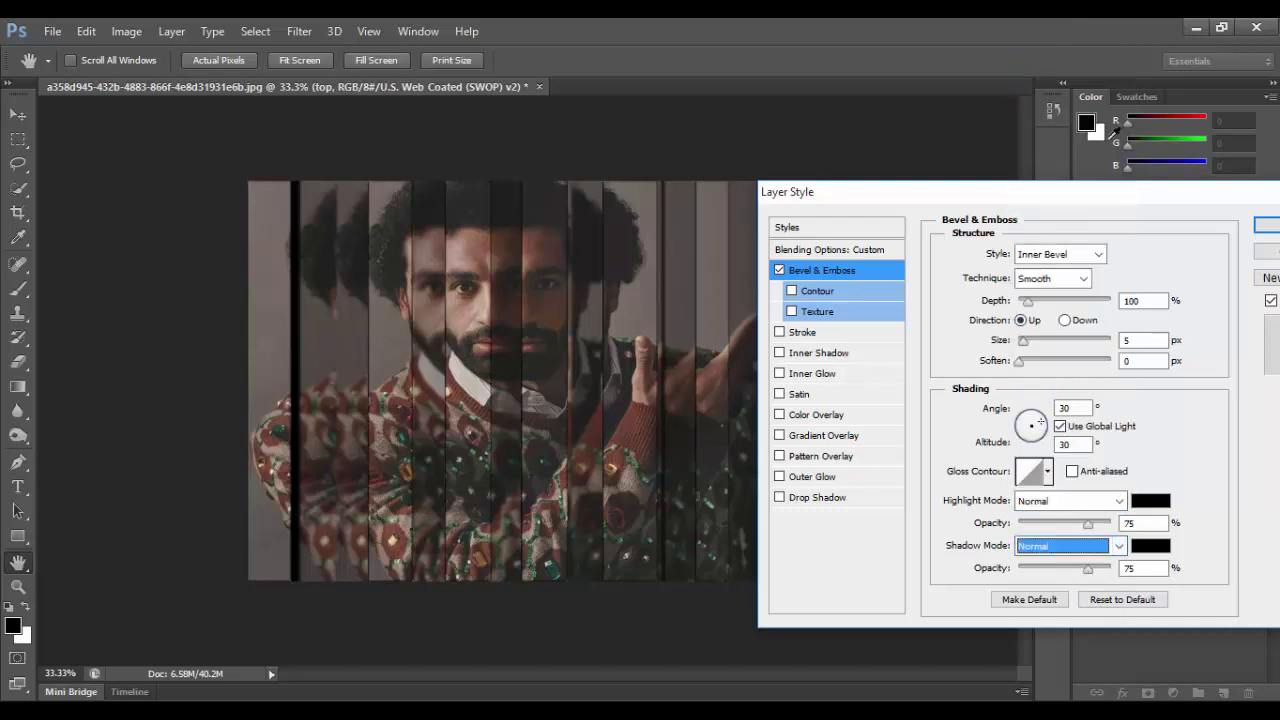
# Step: Set the bevel to Outer Bevel style, Chisel Hard technique and 1000% depth, and apply it to the top group
pyautogui.click(1060, 254)
pyautogui.click(1040, 273)
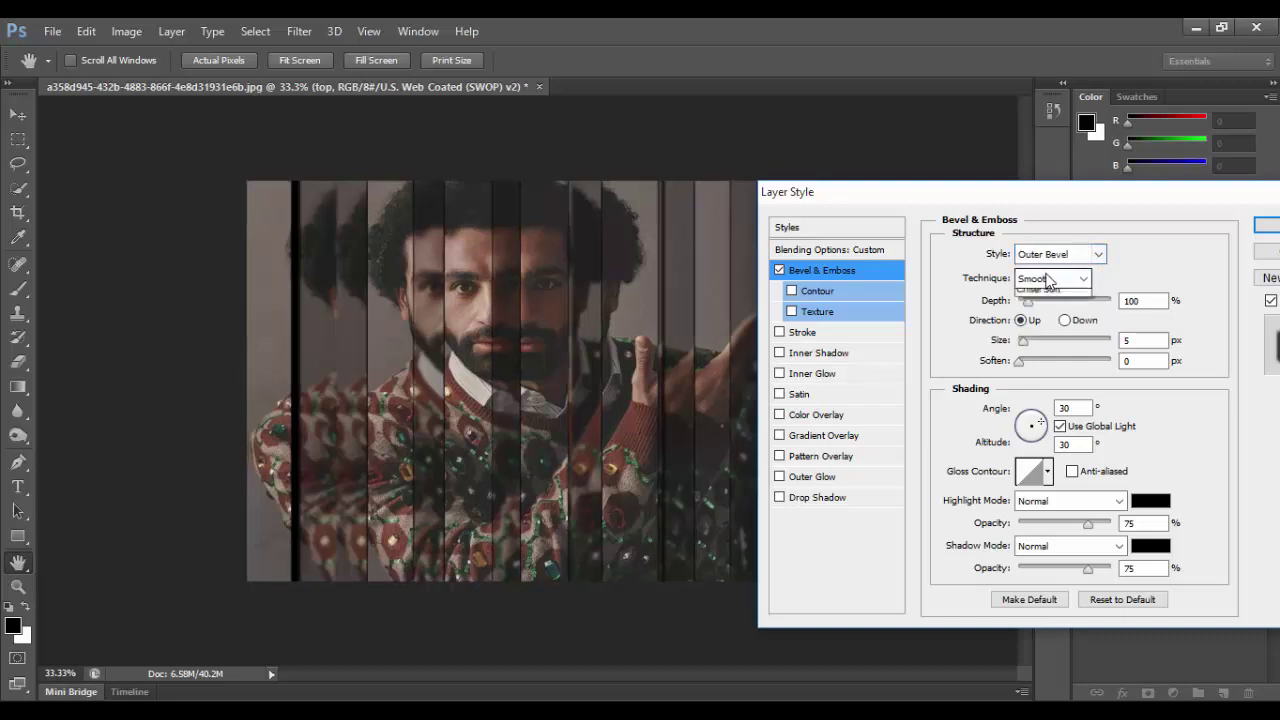
pyautogui.click(1050, 278)
pyautogui.click(1055, 312)
pyautogui.press('Tab')
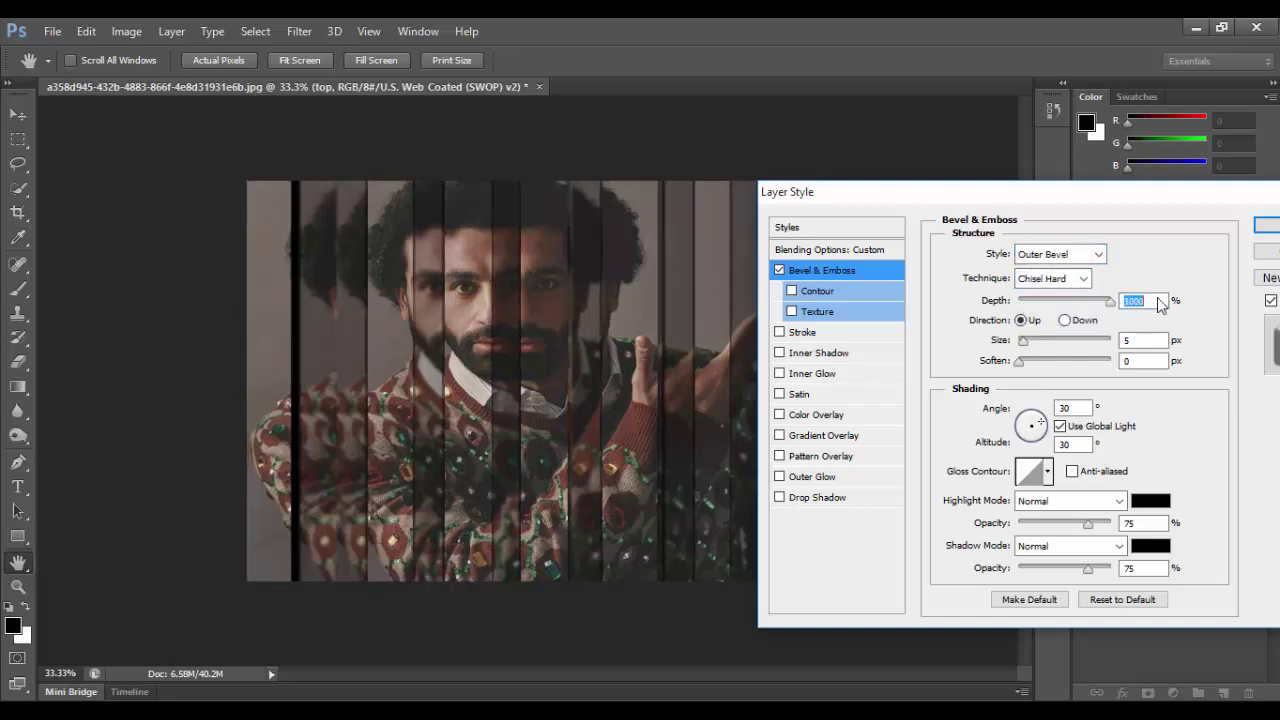
pyautogui.write('1')
pyautogui.write('503')
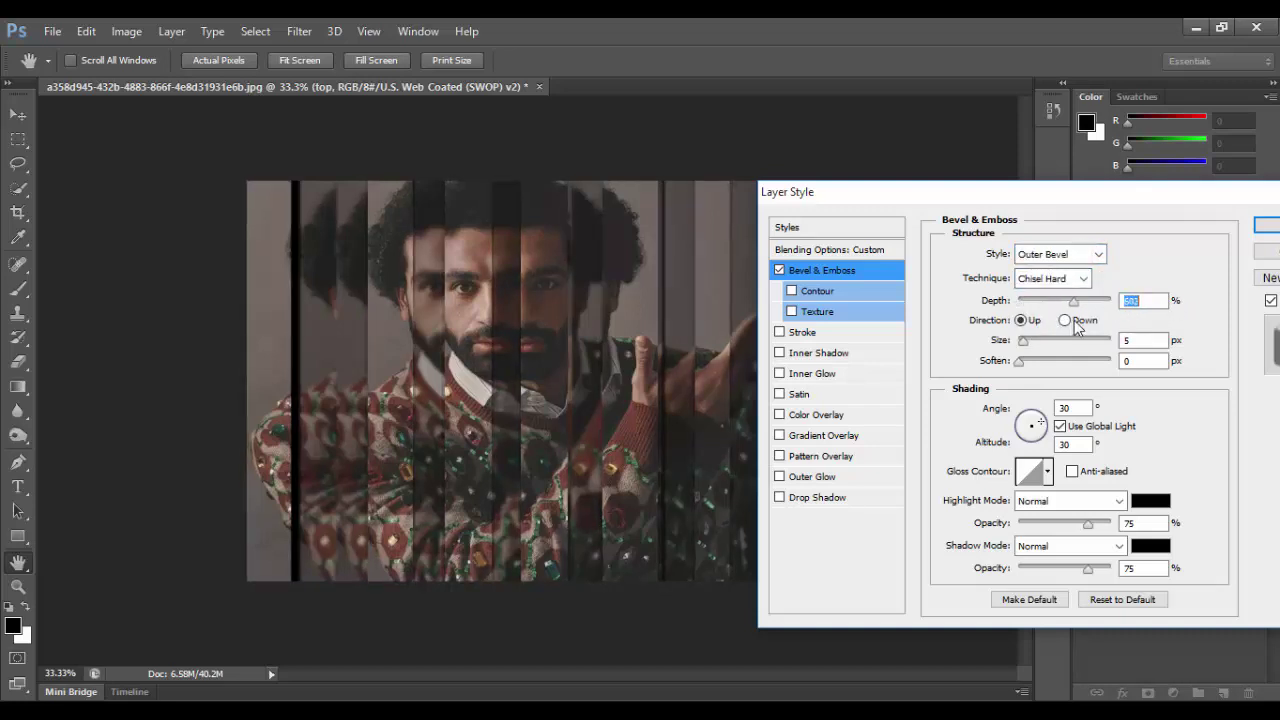
pyautogui.hotkey('shift', 'Up')
pyautogui.moveTo(1236, 200); pyautogui.dragTo(1074, 177)
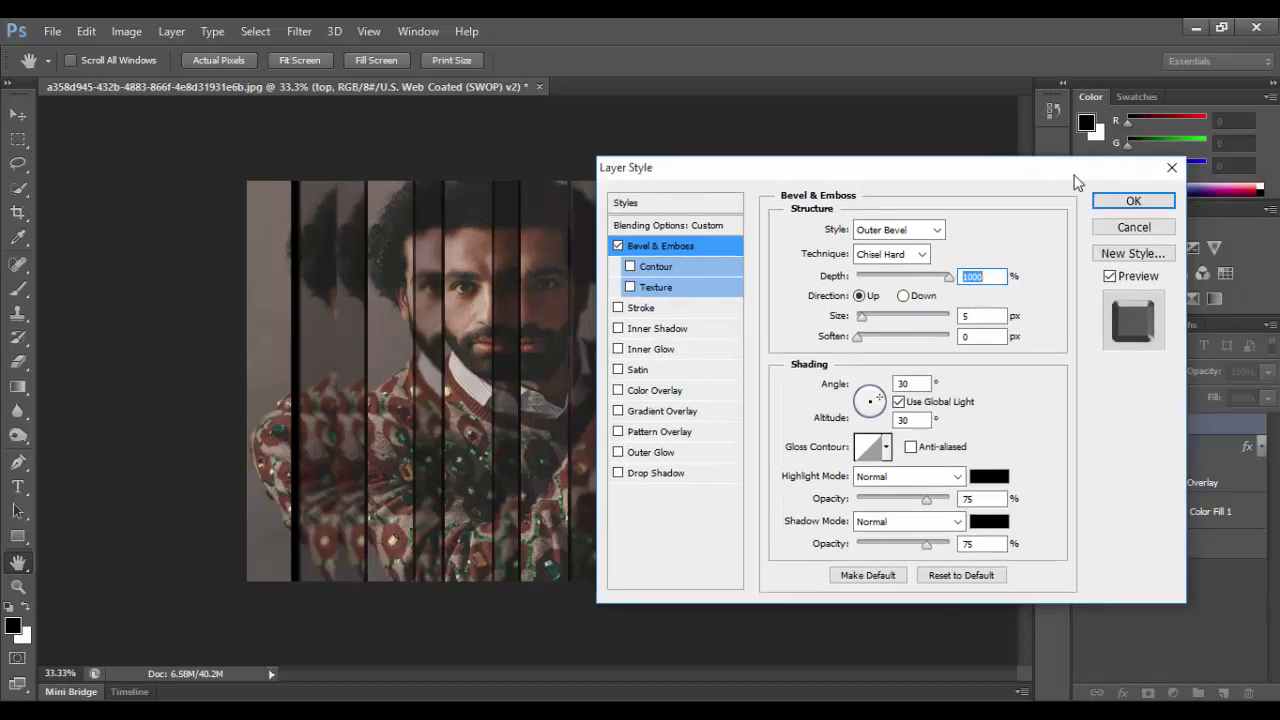
pyautogui.click(1135, 200)
pyautogui.click(1107, 425)
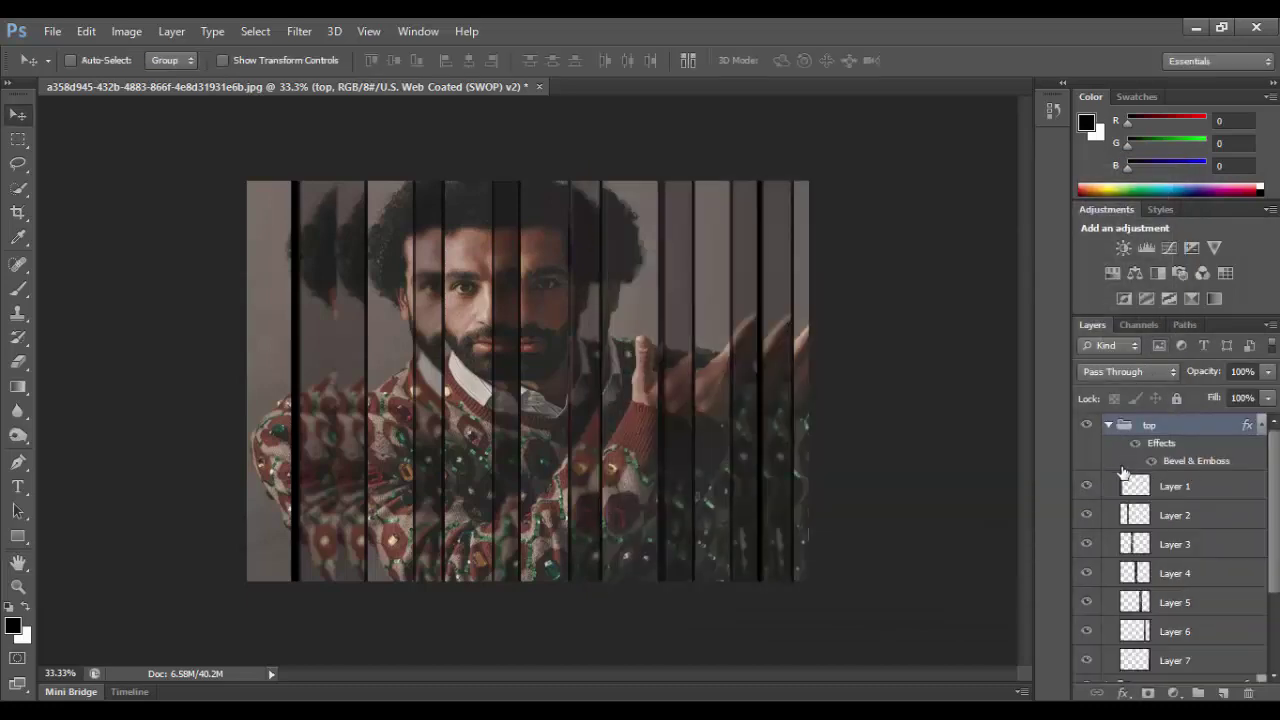
pyautogui.click(1108, 425)
# Step: Add a black Solid Color fill layer above the top group and select its mask
pyautogui.click(1173, 693)
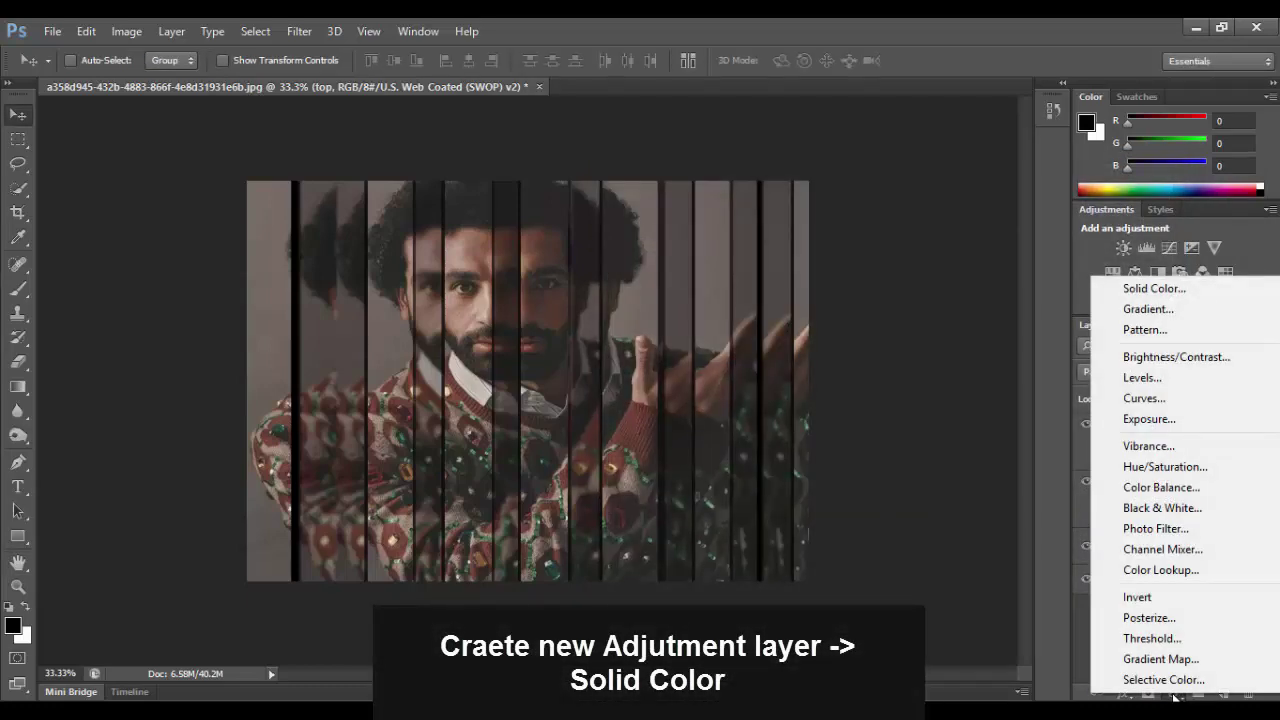
pyautogui.click(1143, 289)
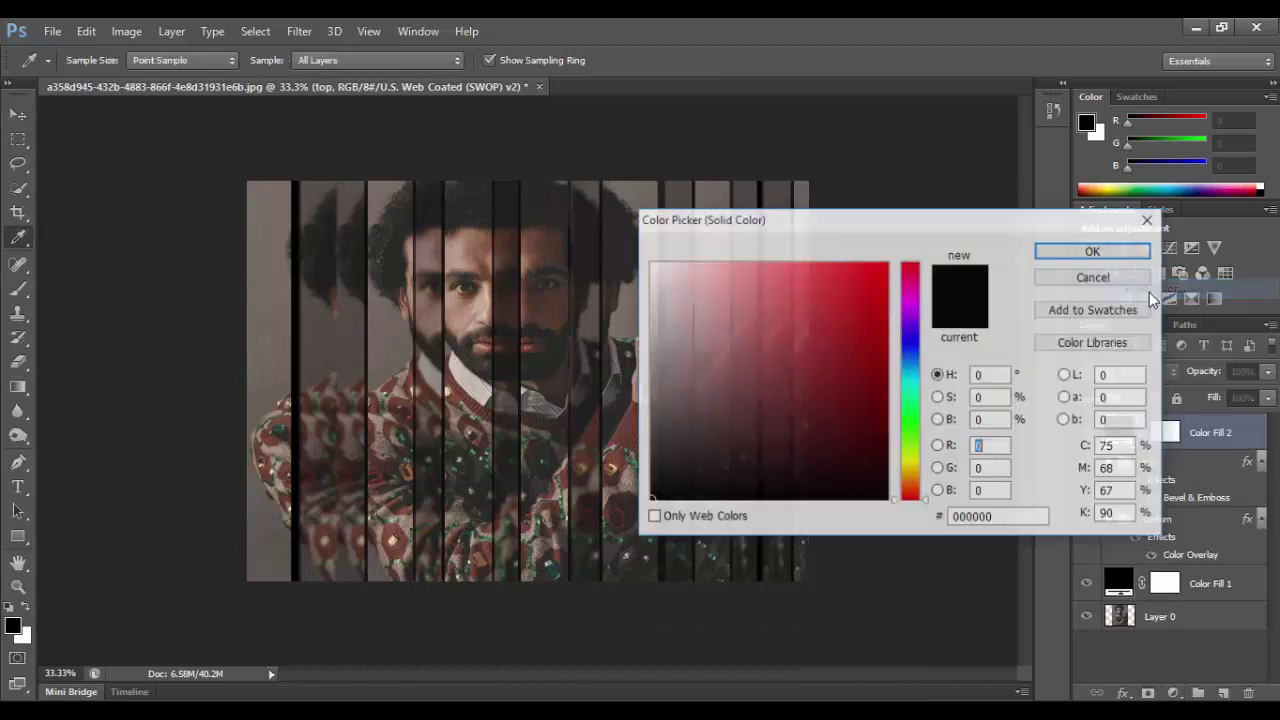
pyautogui.click(1090, 250)
pyautogui.click(1170, 432)
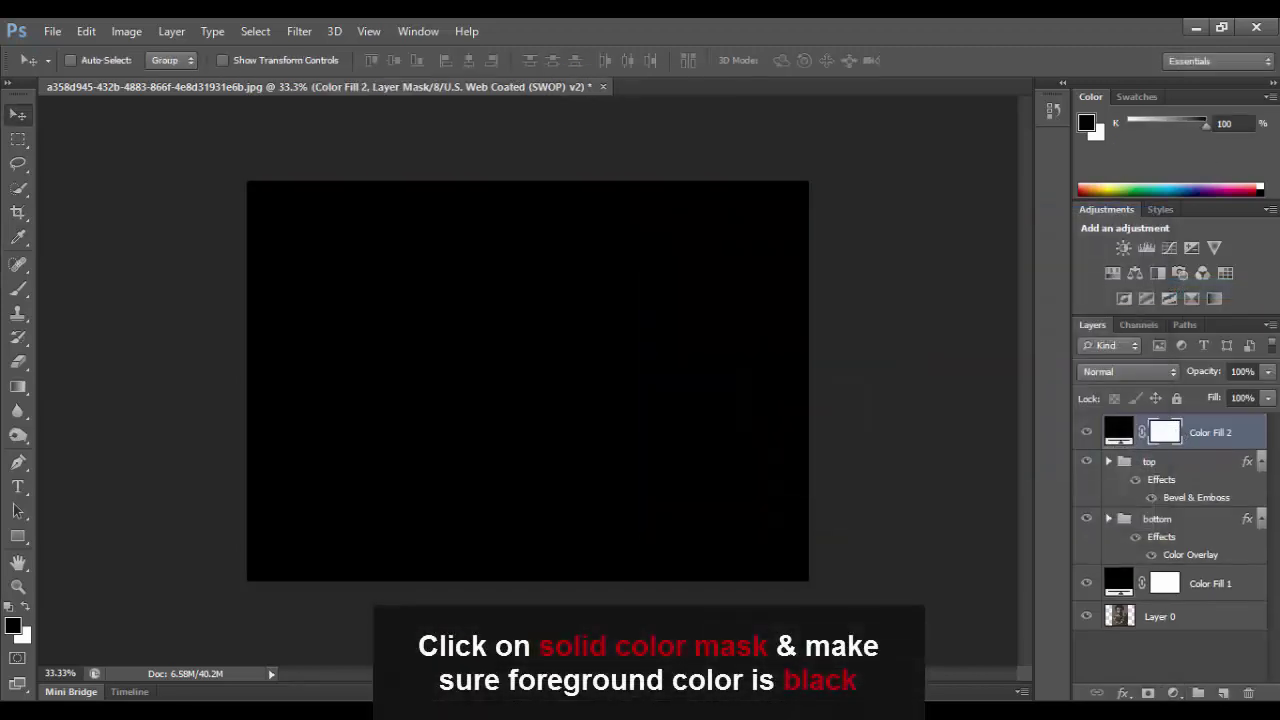
# Step: Reveal the portrait by dabbing black on the center of the Color Fill 2 mask with a 2000 px Soft Round brush
pyautogui.click(17, 290)
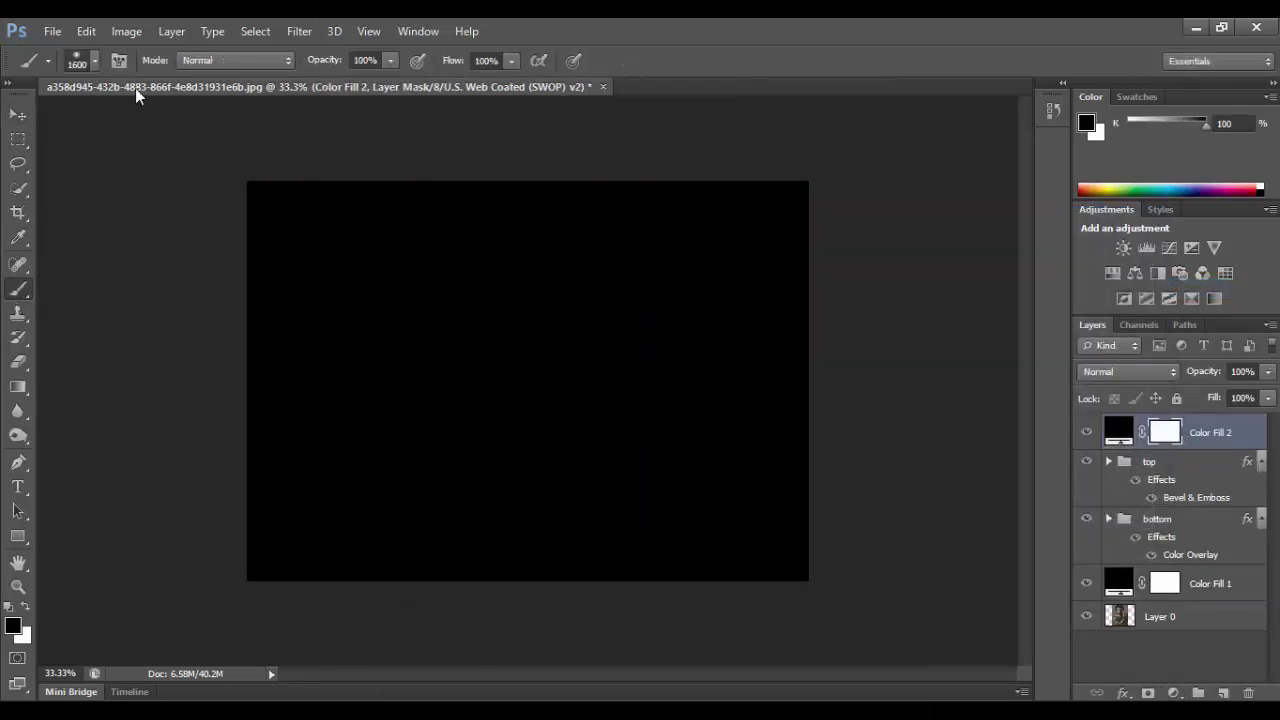
pyautogui.click(95, 61)
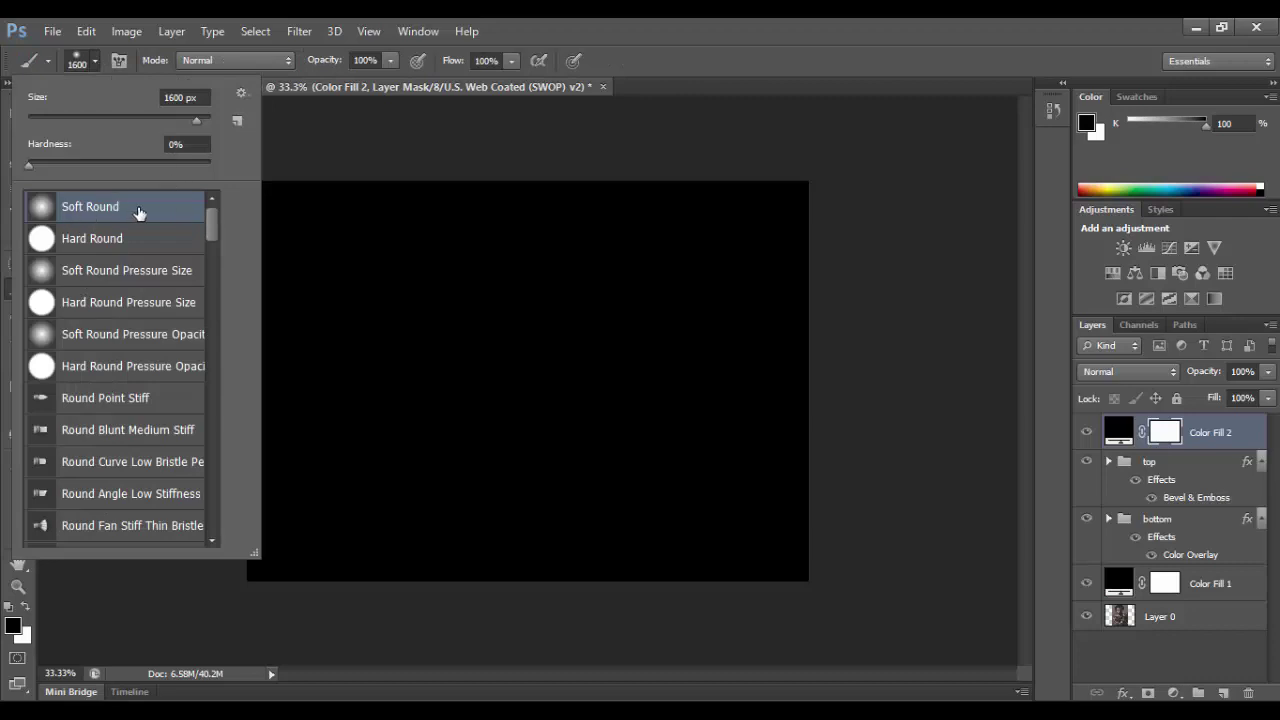
pyautogui.doubleClick(139, 213)
pyautogui.press(']')
pyautogui.press(']')
pyautogui.press(']')
pyautogui.press(']')
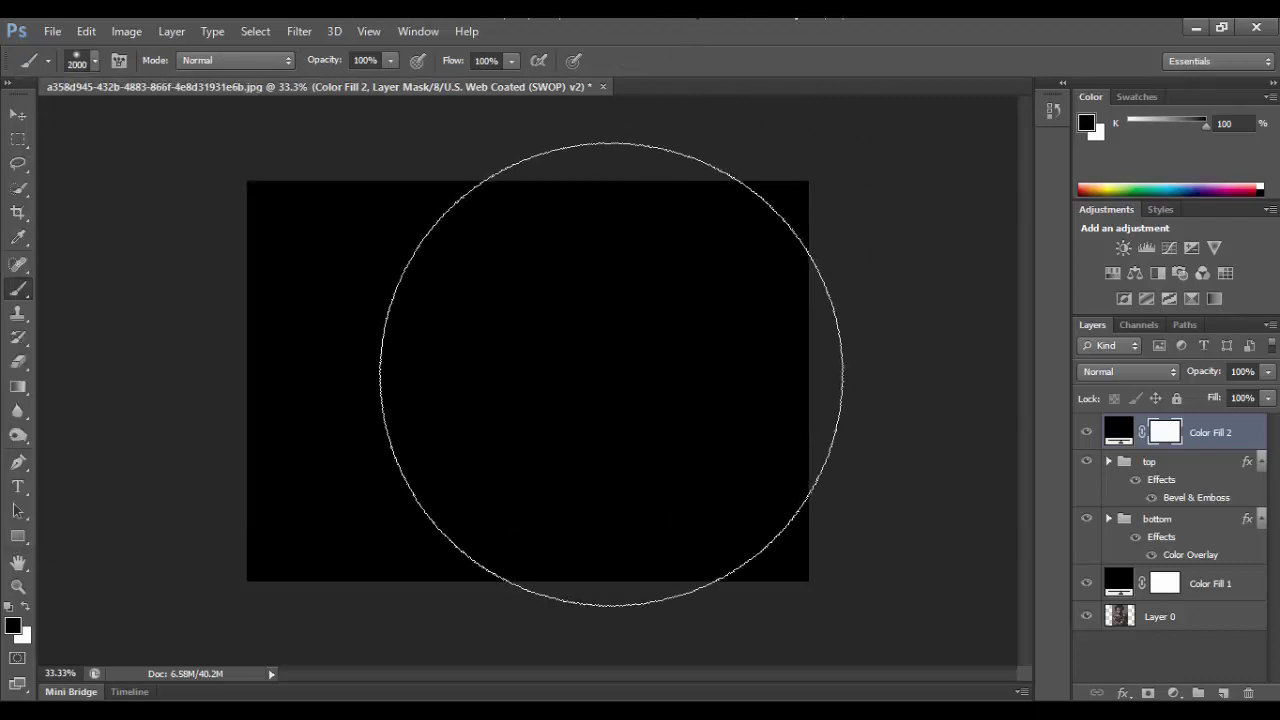
pyautogui.hotkey('shift', ']')
pyautogui.hotkey('shift', '[')
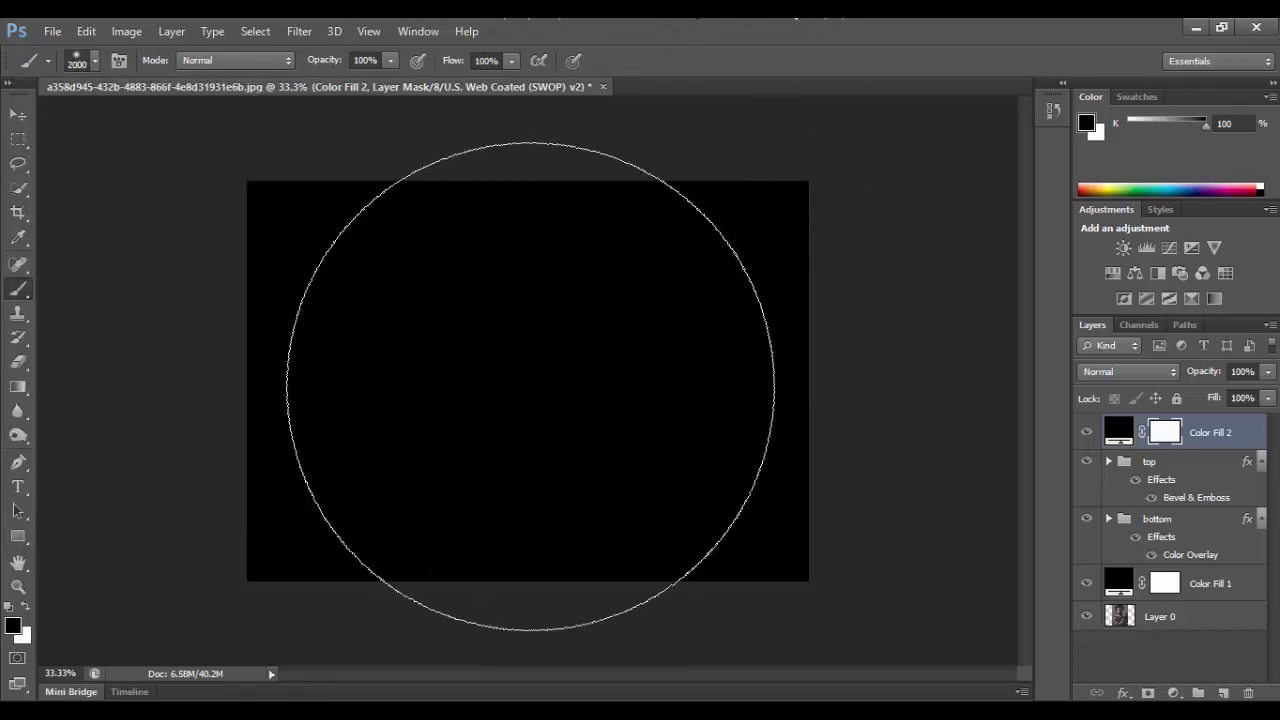
pyautogui.click(530, 447)
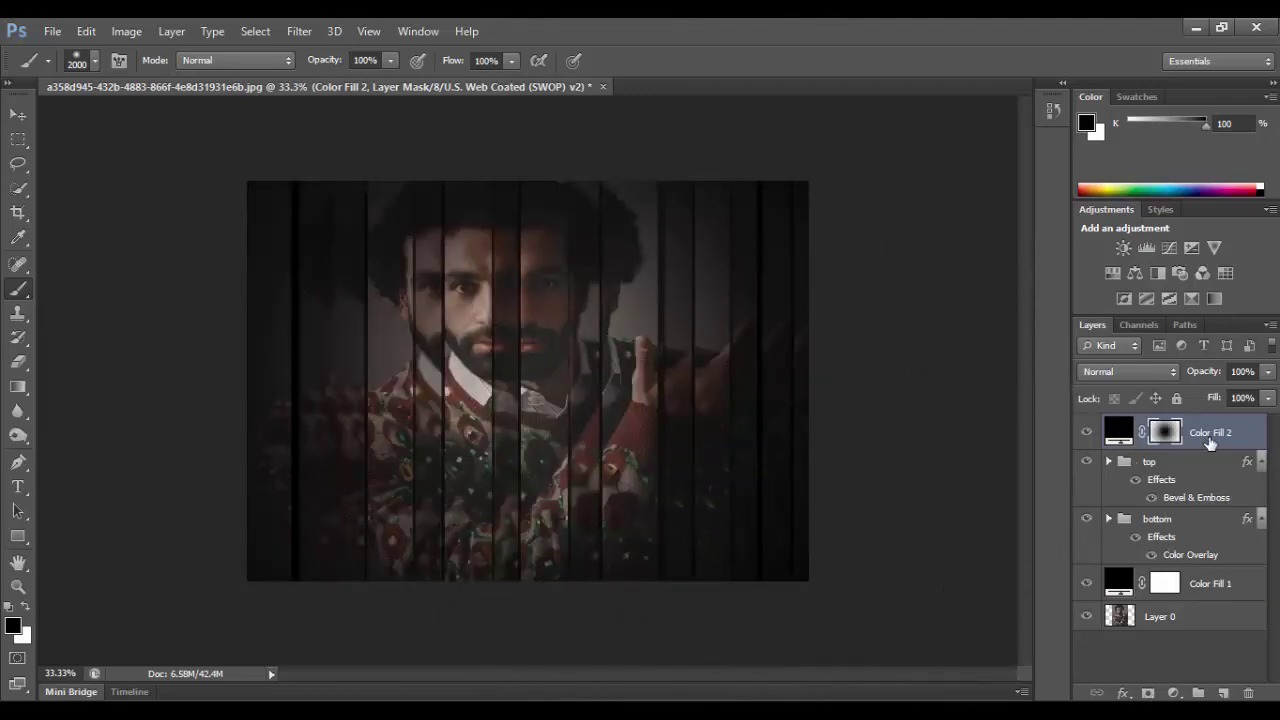
# Step: Add a Curves adjustment layer above Color Fill 2 and slightly lower the midtones of its Red channel
pyautogui.press('v')
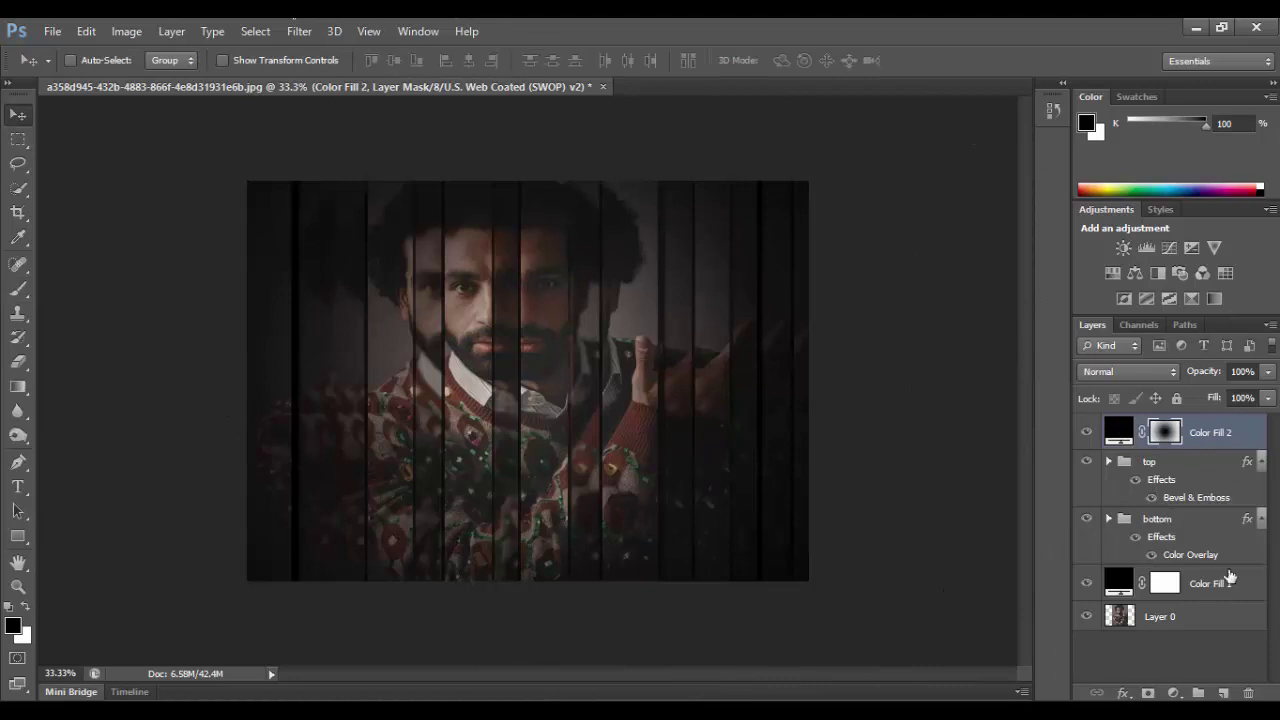
pyautogui.click(1174, 693)
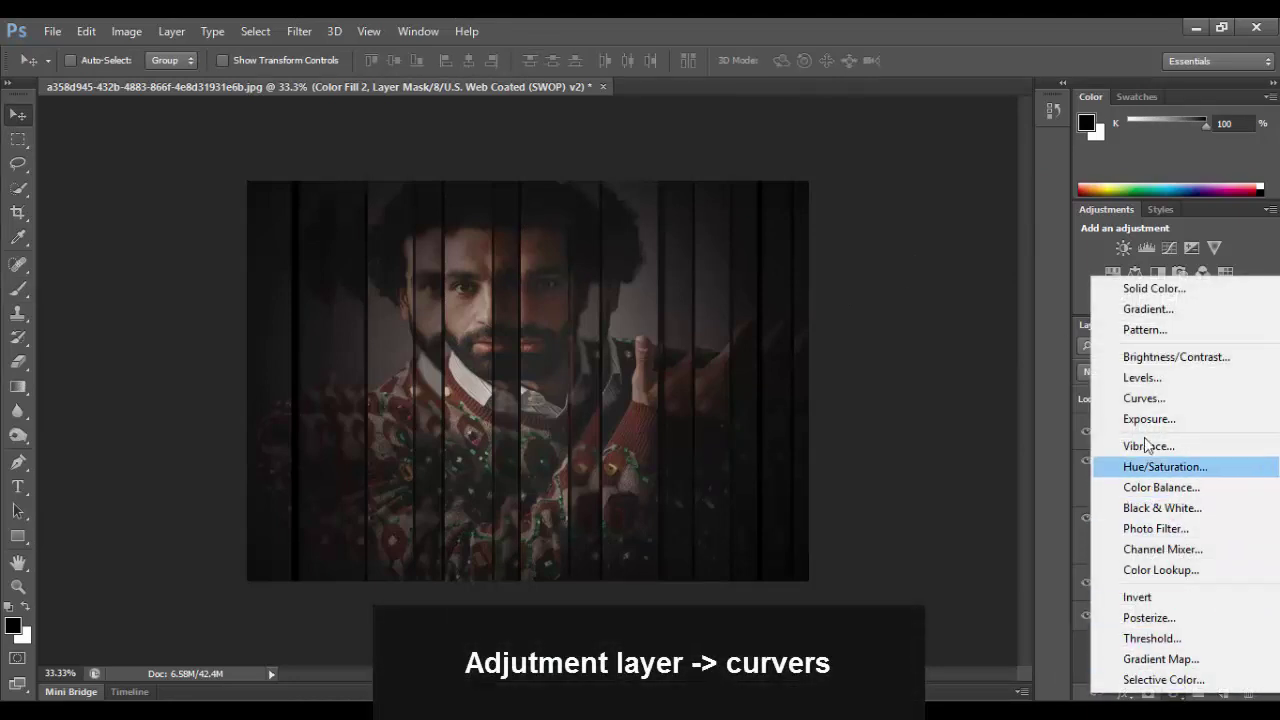
pyautogui.click(1150, 402)
pyautogui.click(1042, 266)
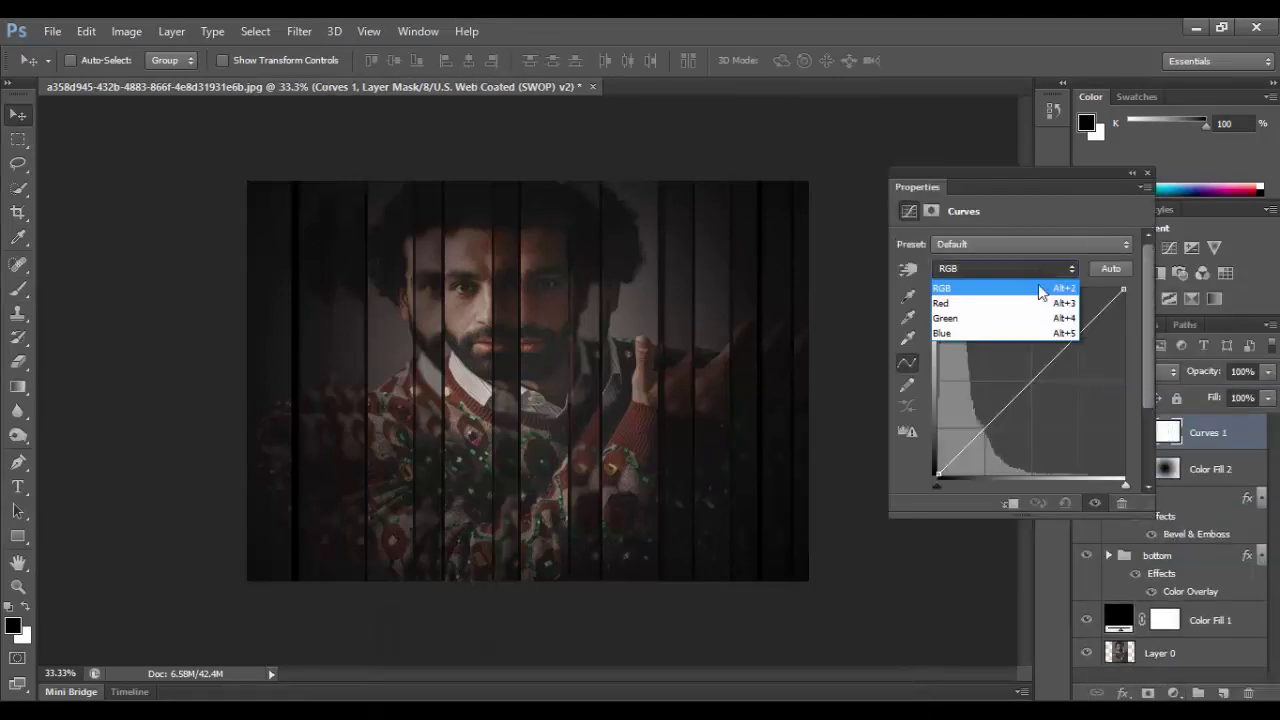
pyautogui.click(1014, 298)
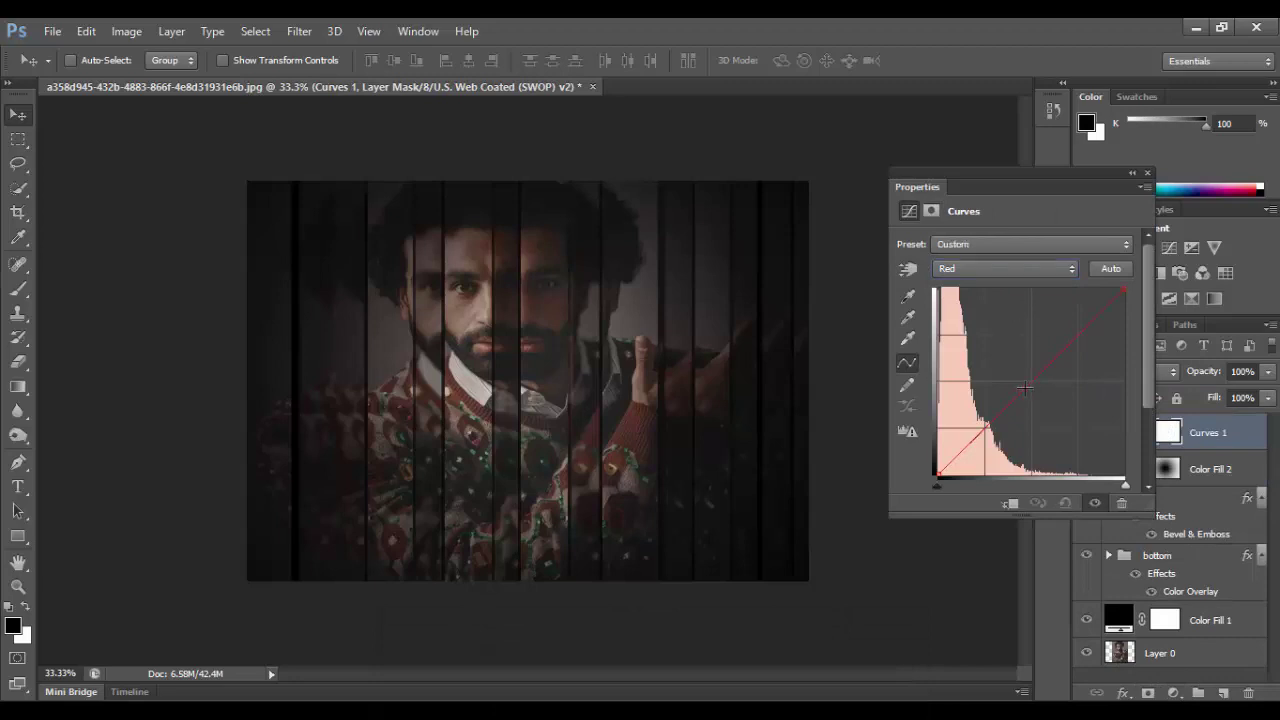
pyautogui.moveTo(1023, 384)
pyautogui.mouseDown()
pyautogui.moveTo(1012, 352)
pyautogui.moveTo(1042, 394)
pyautogui.moveTo(1030, 388)
pyautogui.mouseUp()
pyautogui.click(1132, 173)
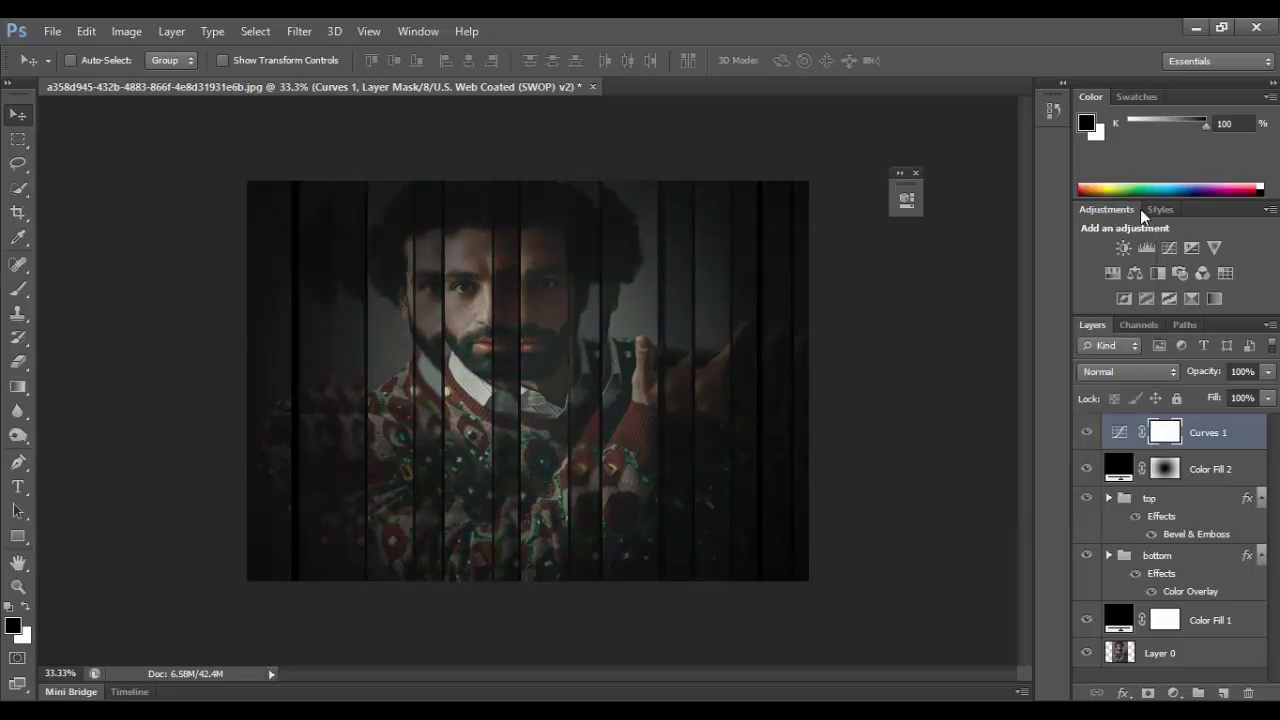
# Step: Add a Gradient Map adjustment layer above Curves 1 using the purple-teal-pale yellow Gradient 10 preset
pyautogui.click(1174, 693)
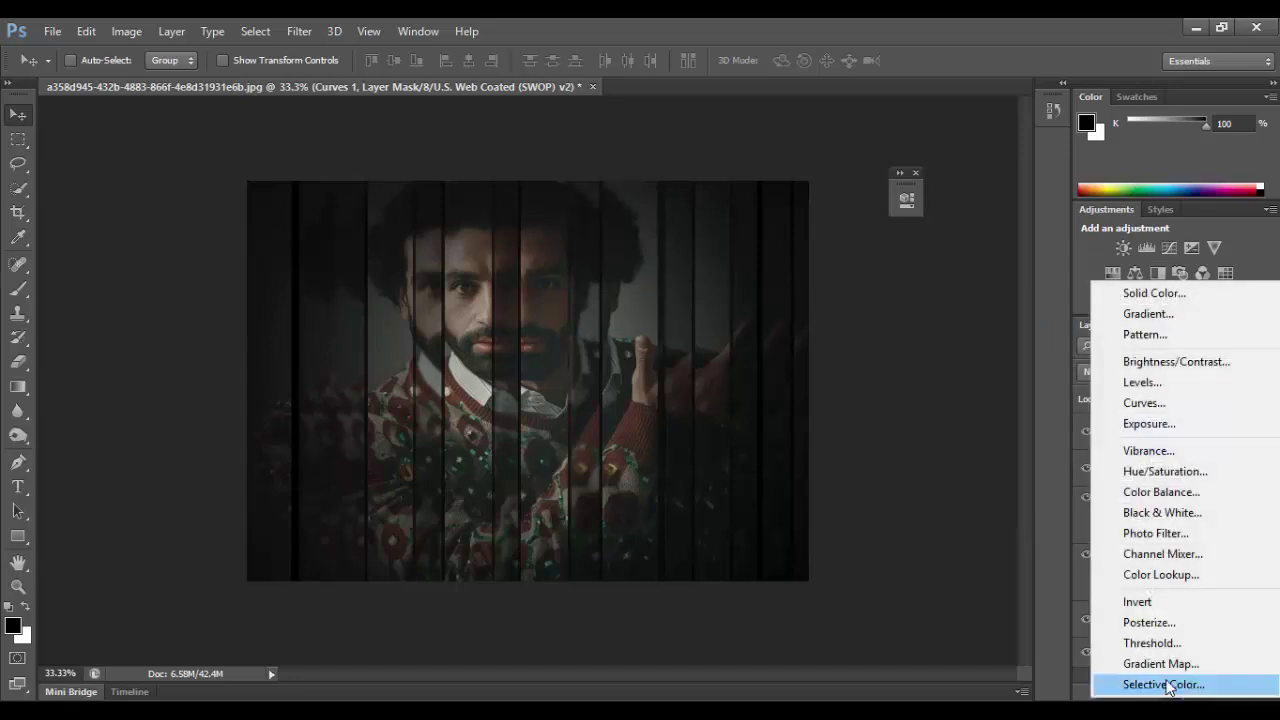
pyautogui.click(1155, 660)
pyautogui.moveTo(792, 188); pyautogui.dragTo(1043, 176)
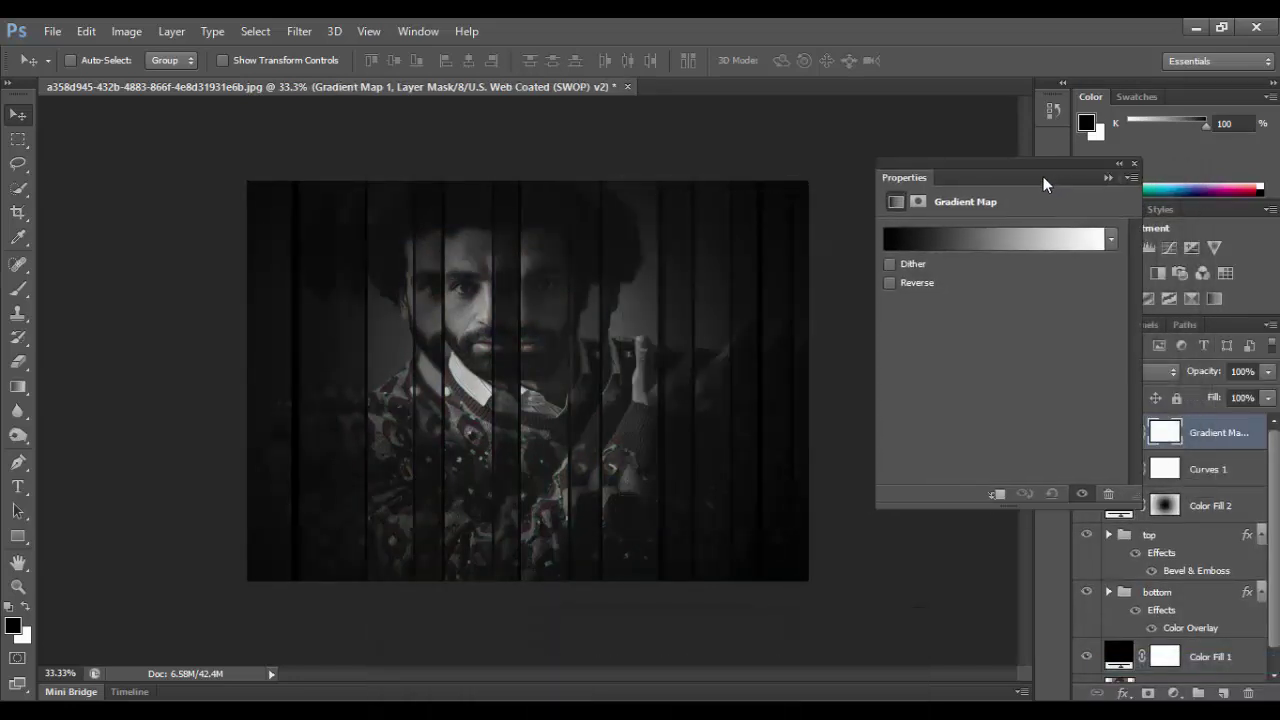
pyautogui.click(1067, 231)
pyautogui.click(995, 244)
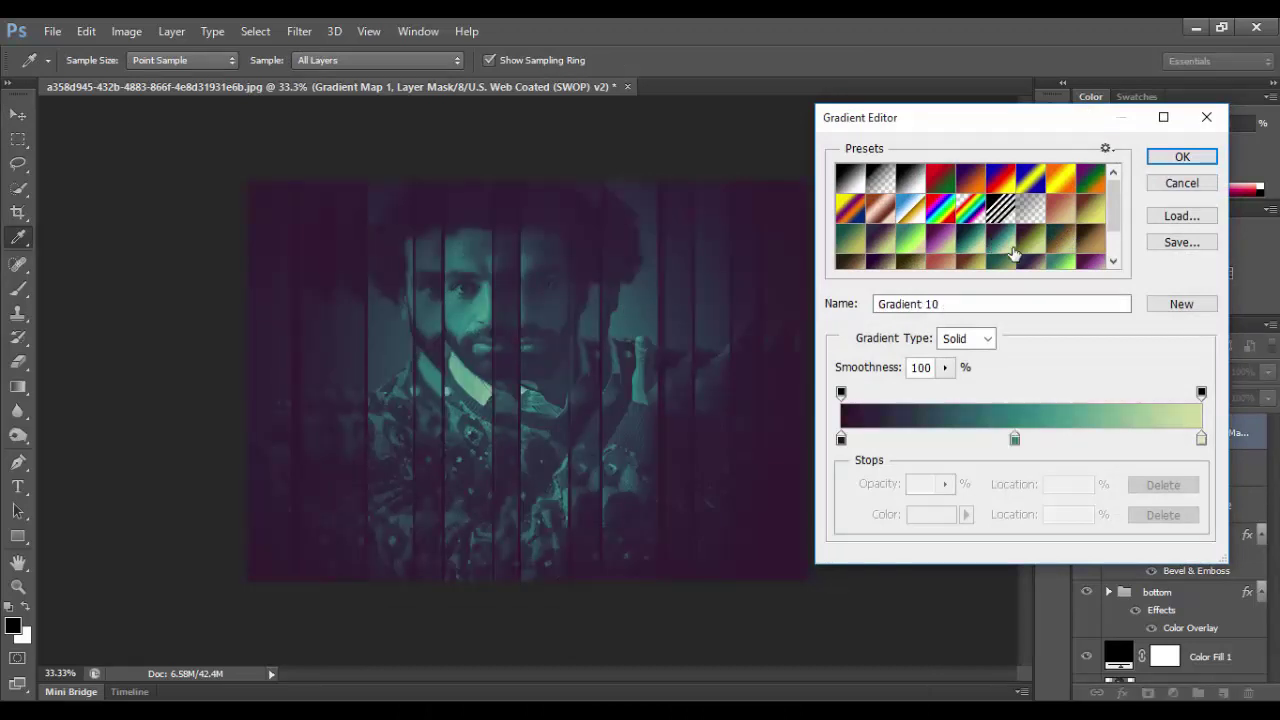
pyautogui.click(1172, 158)
pyautogui.click(1112, 163)
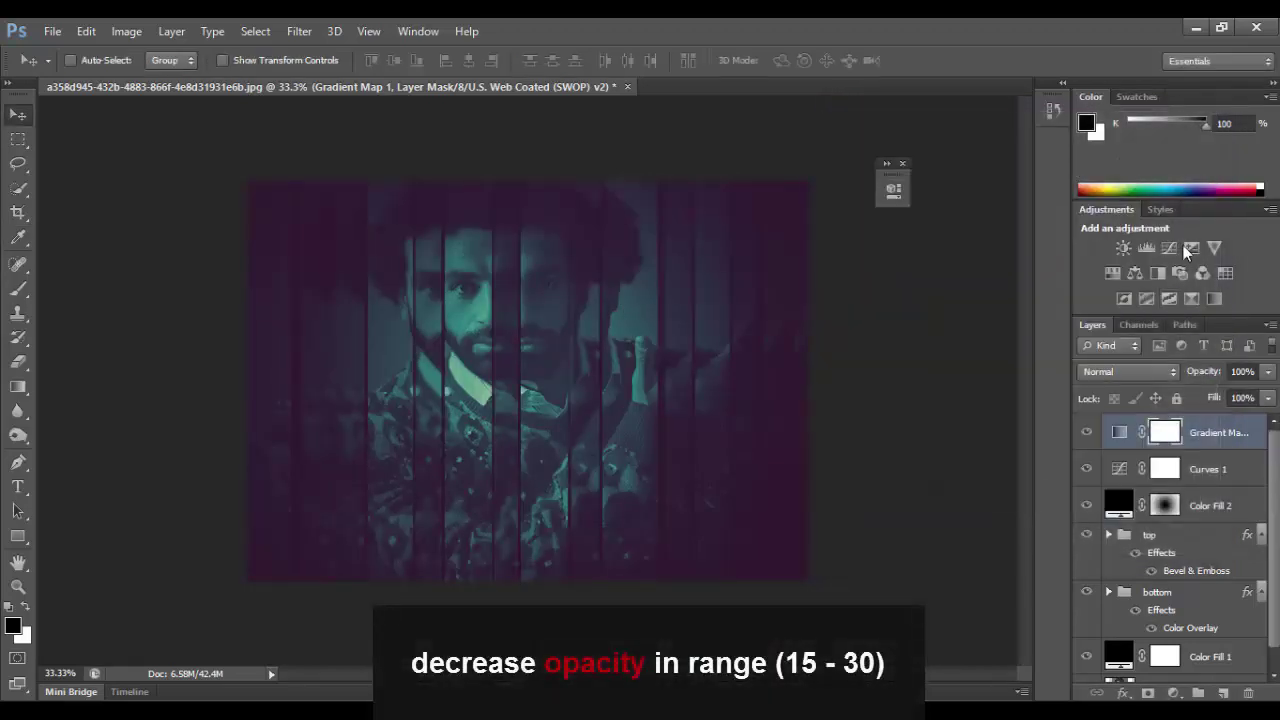
# Step: Reduce the Gradient Map layer's opacity to 15%
pyautogui.moveTo(1217, 375); pyautogui.dragTo(1157, 374)
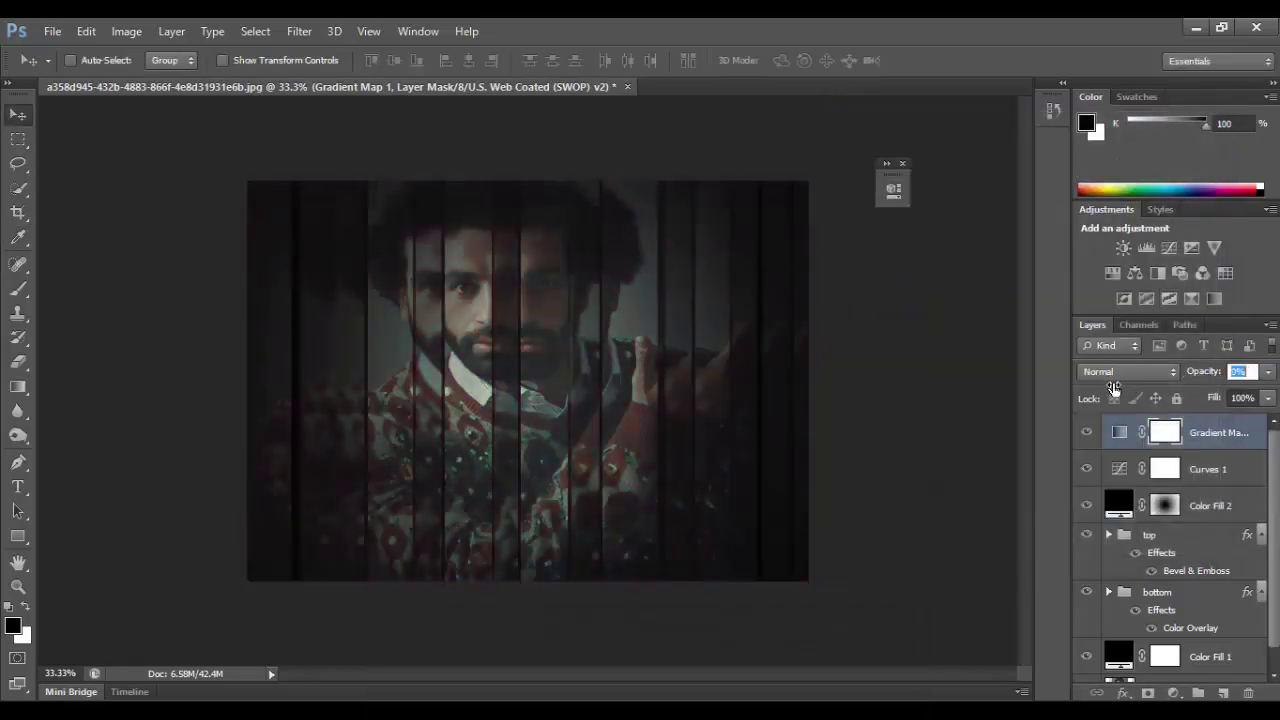
pyautogui.click(932, 362)
pyautogui.moveTo(1211, 376); pyautogui.dragTo(1224, 375)
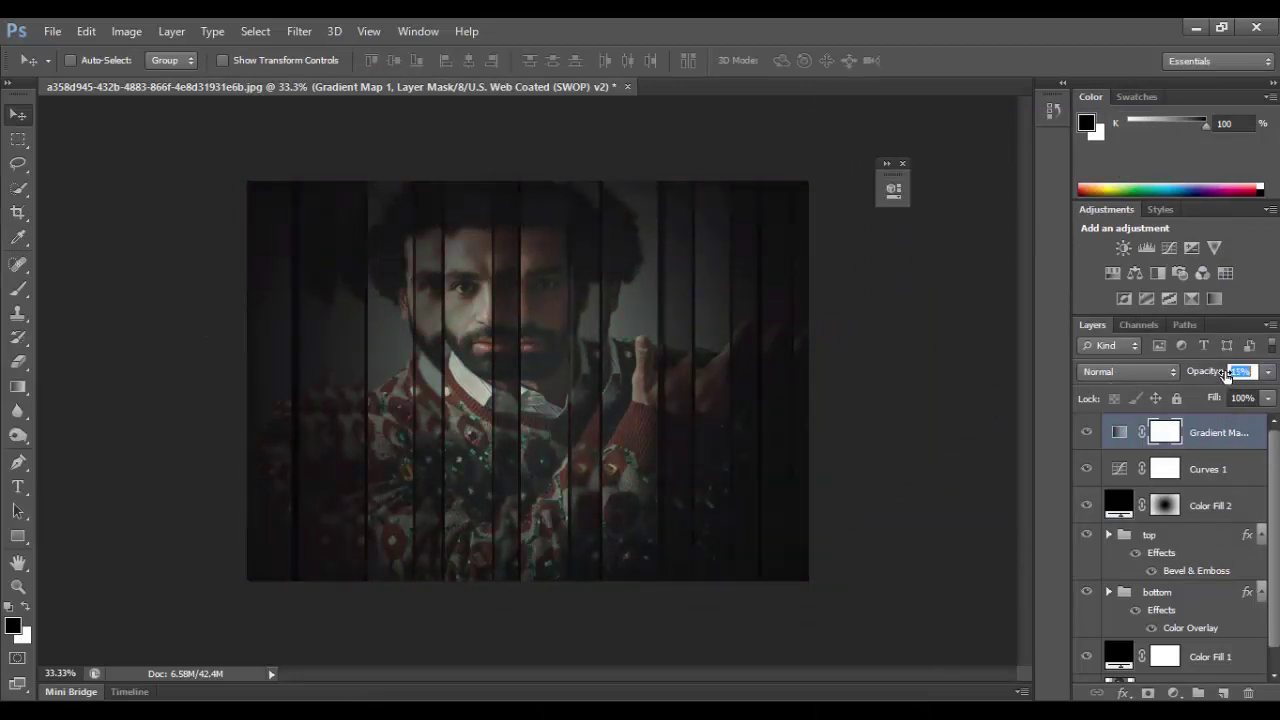